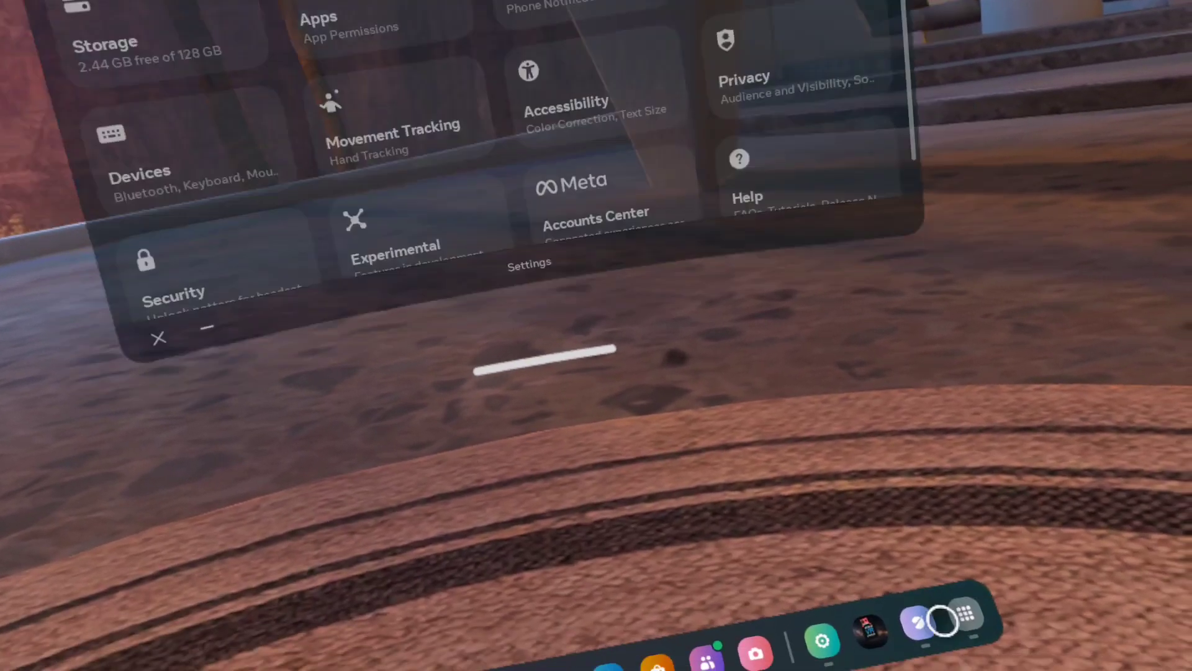
Step: Open the Meta Quest Store from the app library
{"action": "left_click", "coordinate": [980, 632]}
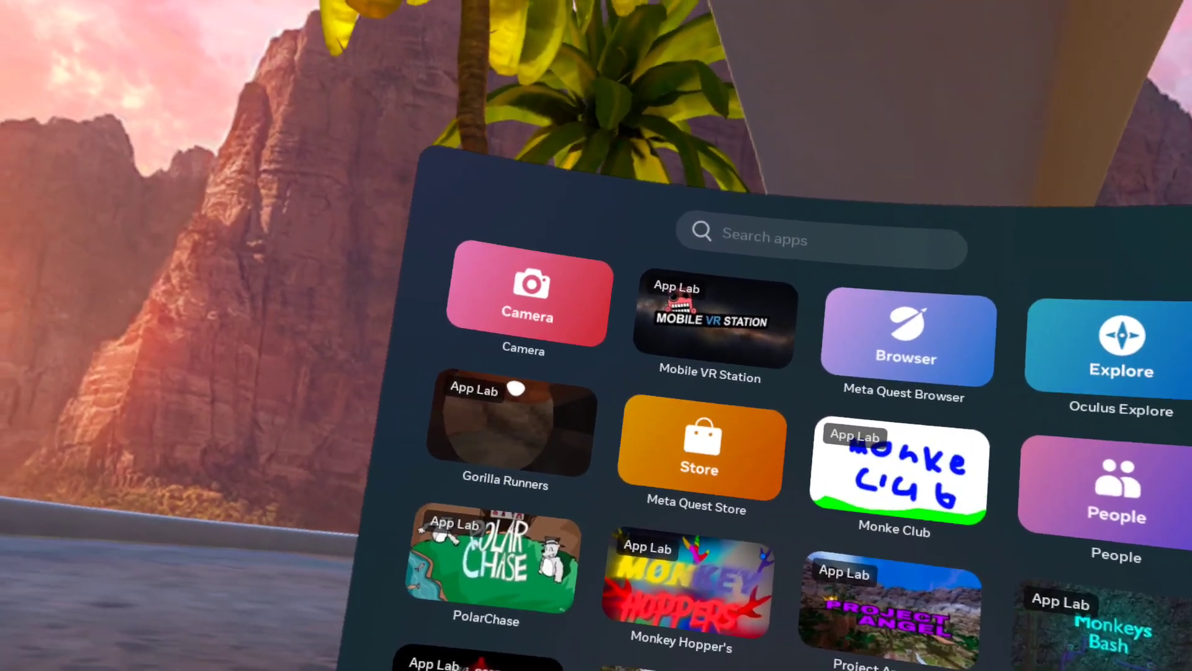
{"action": "mouse_move", "coordinate": [617, 421]}
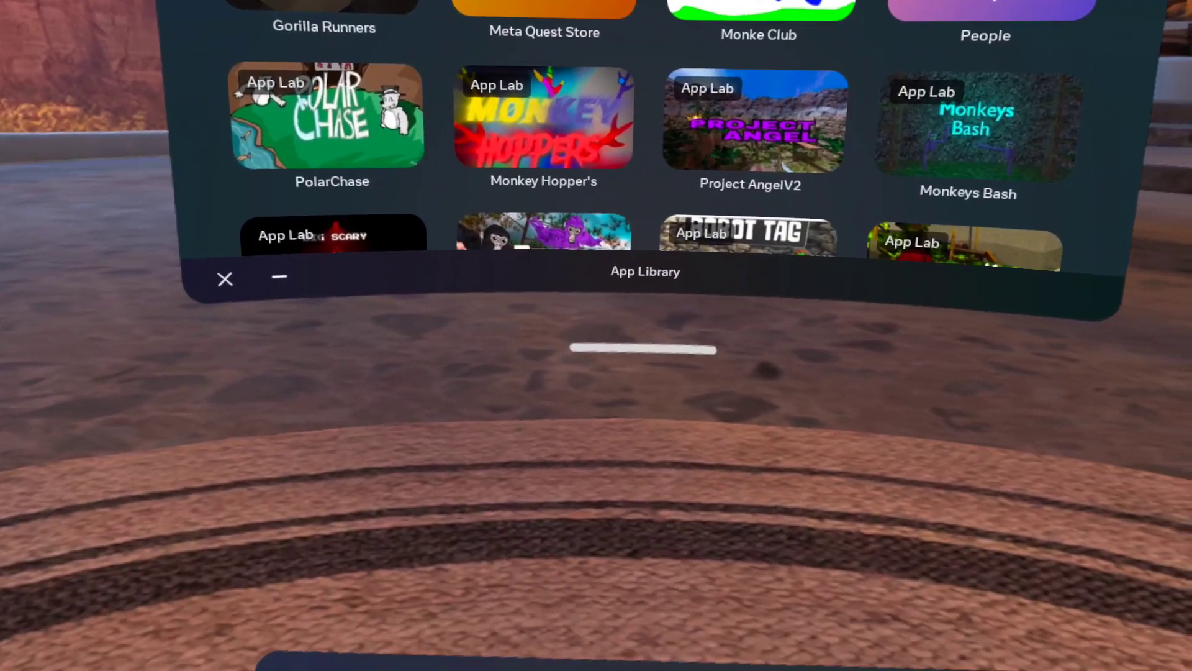
{"action": "left_click", "coordinate": [545, 11]}
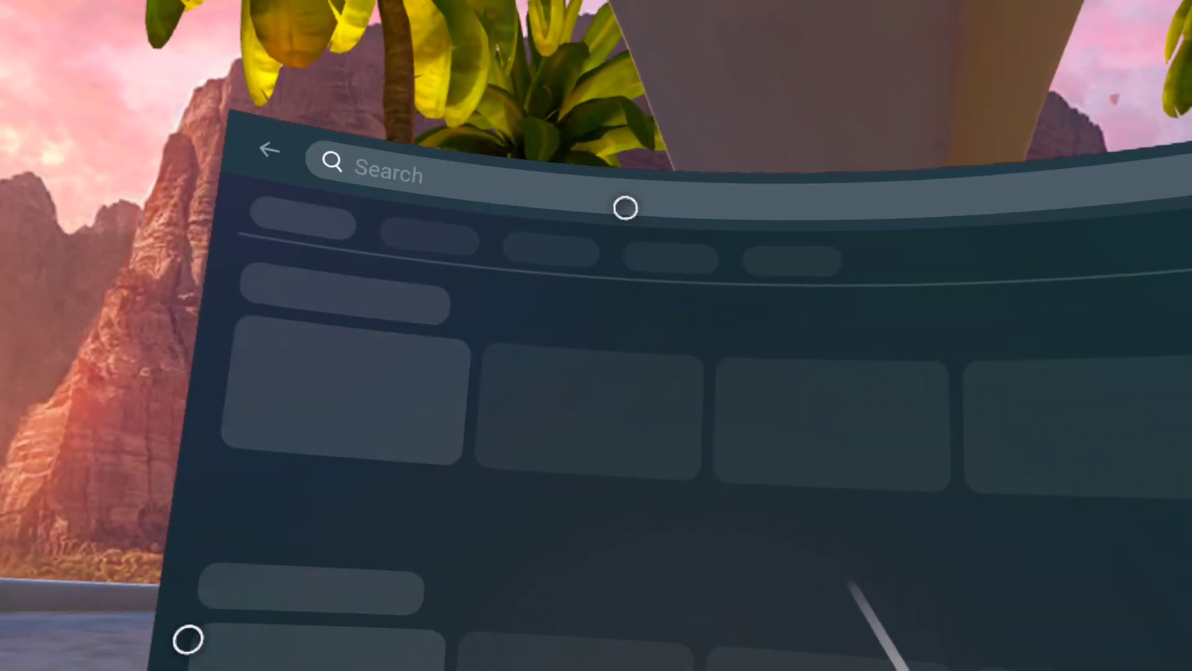
Step: Search the store for "mobile vr station"
{"action": "left_click", "coordinate": [649, 187]}
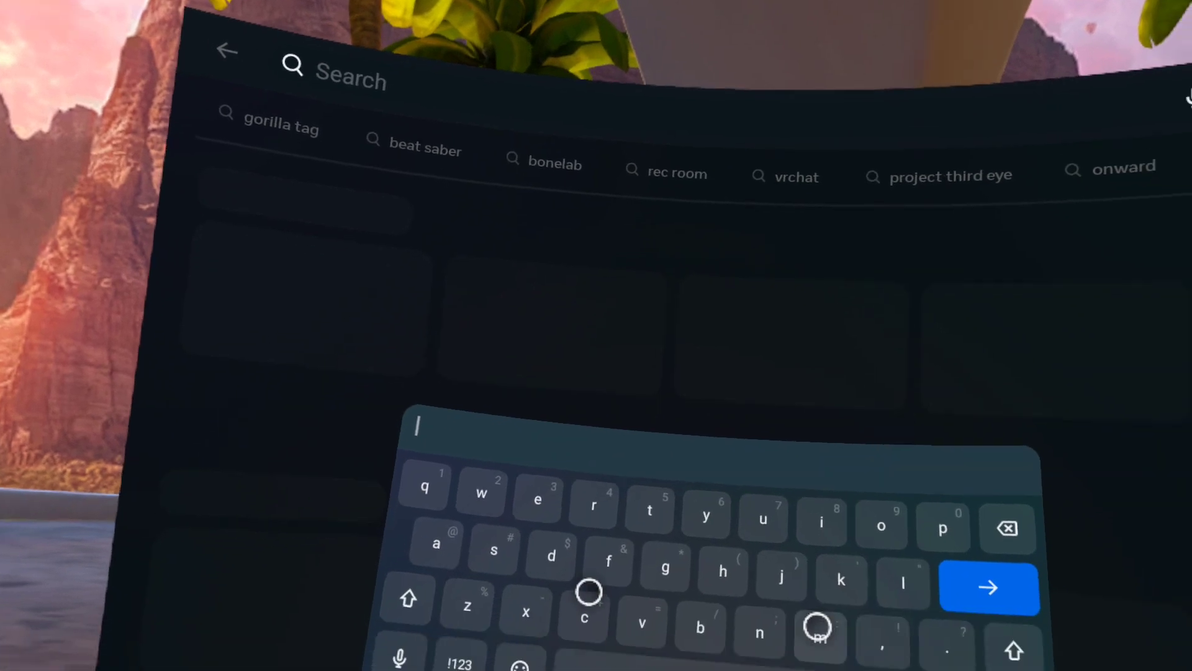
{"action": "type", "text": "mobil"}
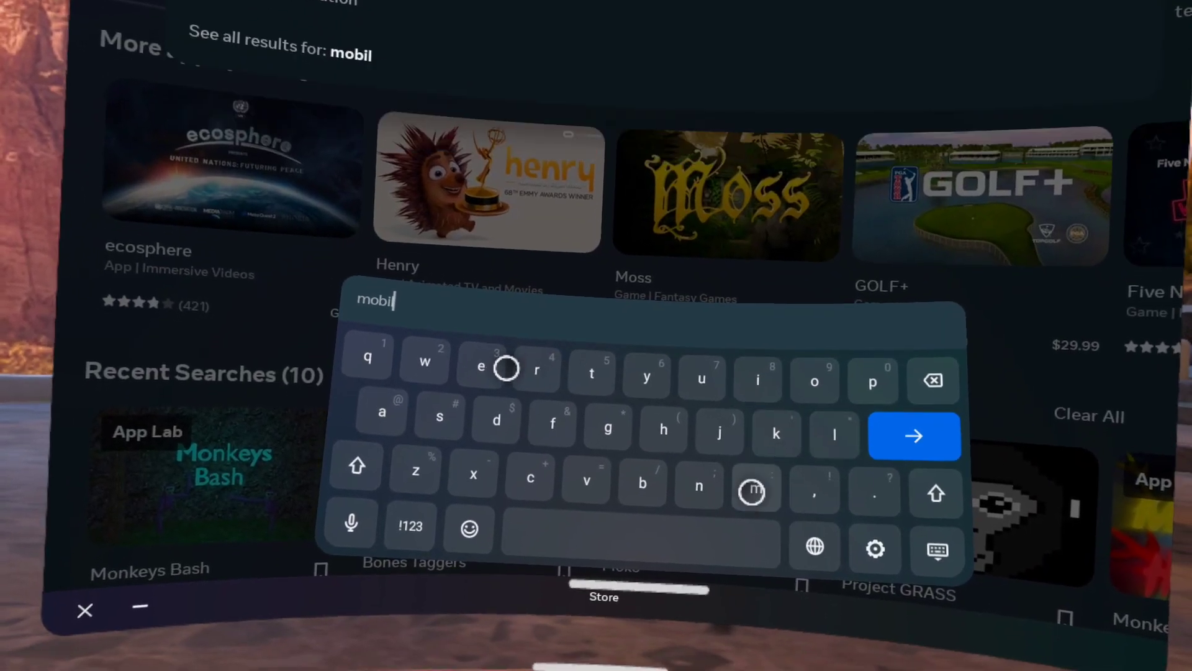
{"action": "type", "text": "e b"}
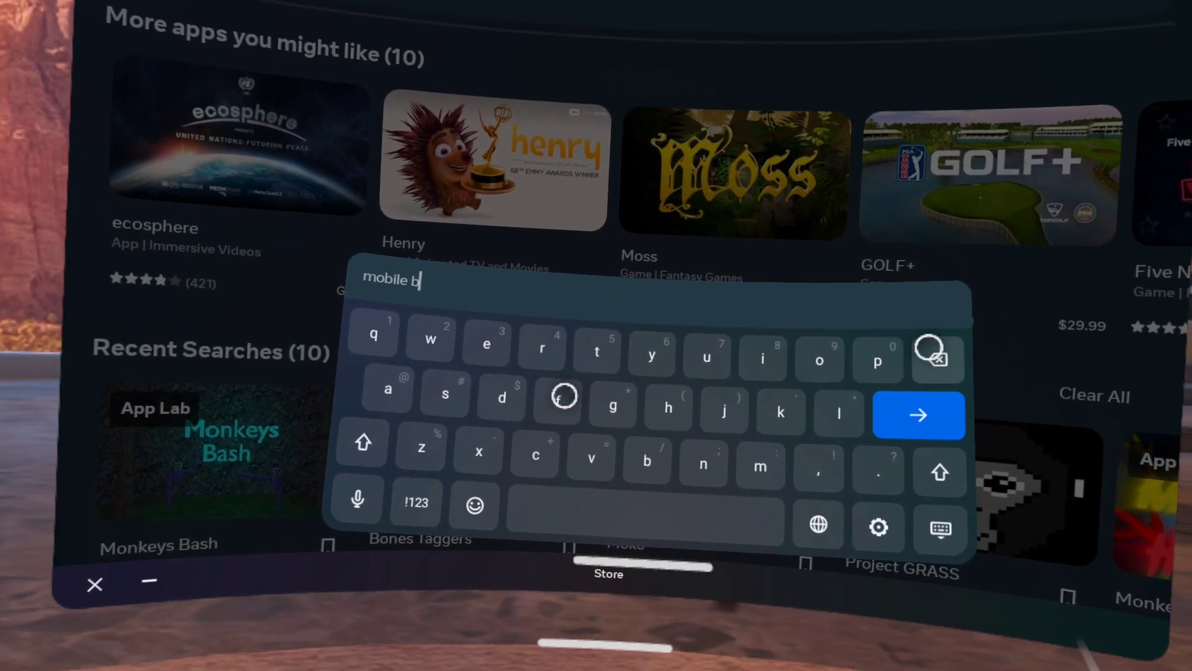
{"action": "key", "text": "BackSpace"}
{"action": "type", "text": "vr "}
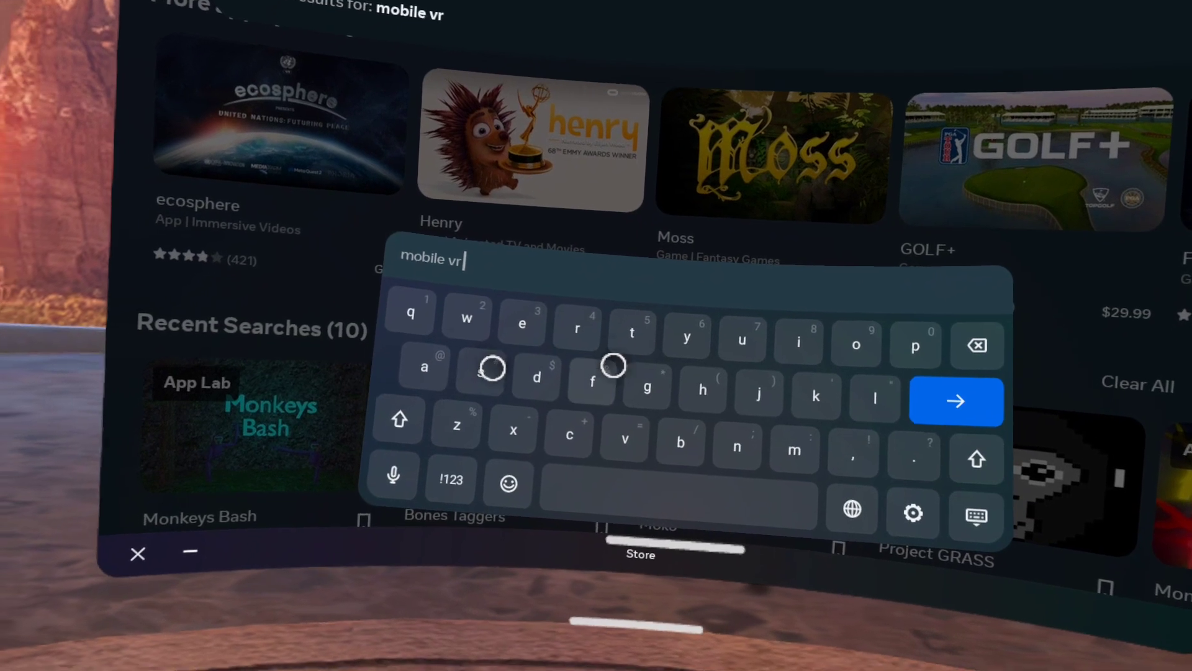
{"action": "type", "text": "stato"}
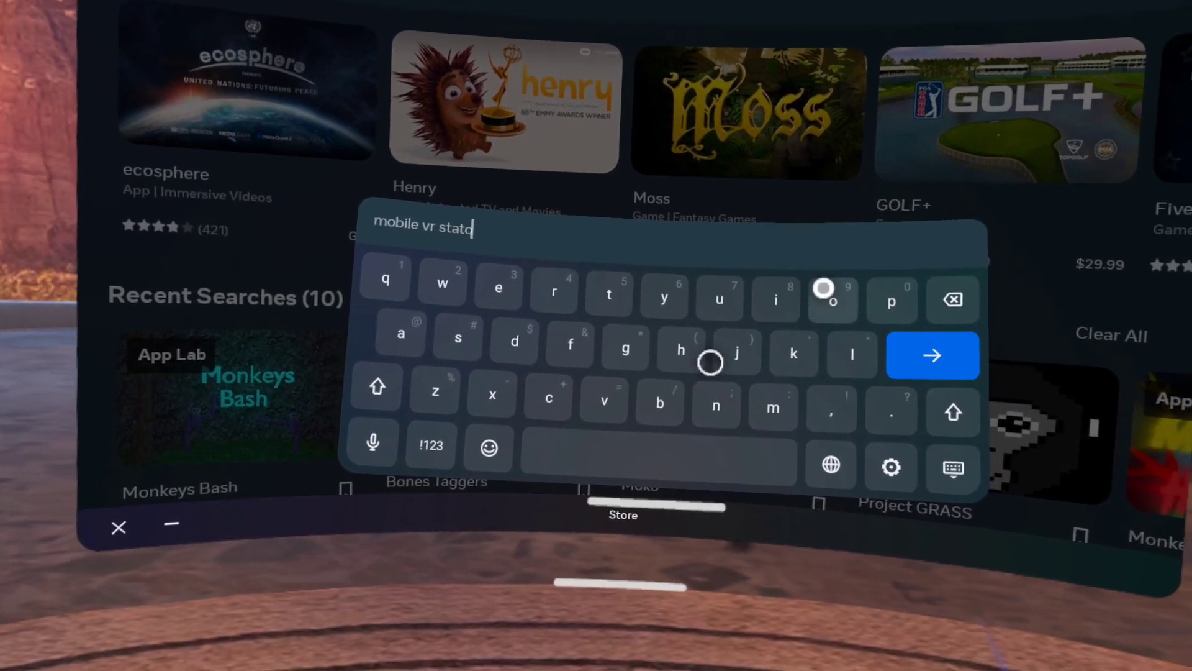
{"action": "key", "text": "BackSpace"}
{"action": "type", "text": "ion"}
{"action": "key", "text": "Return"}
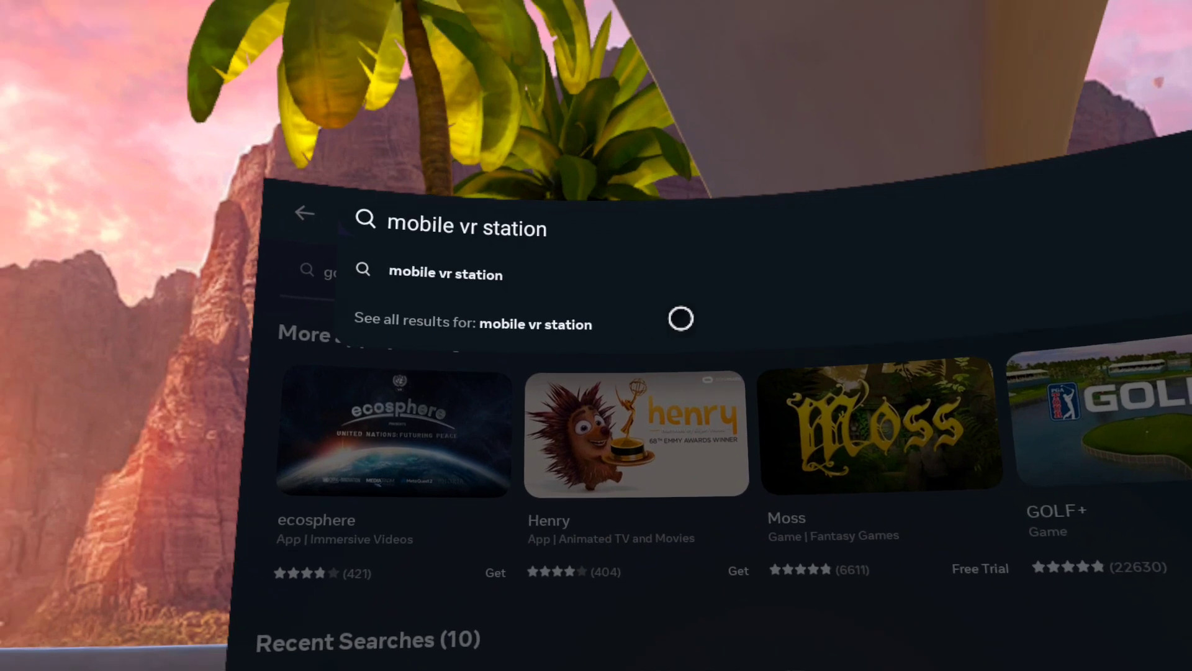
{"action": "left_click", "coordinate": [525, 107]}
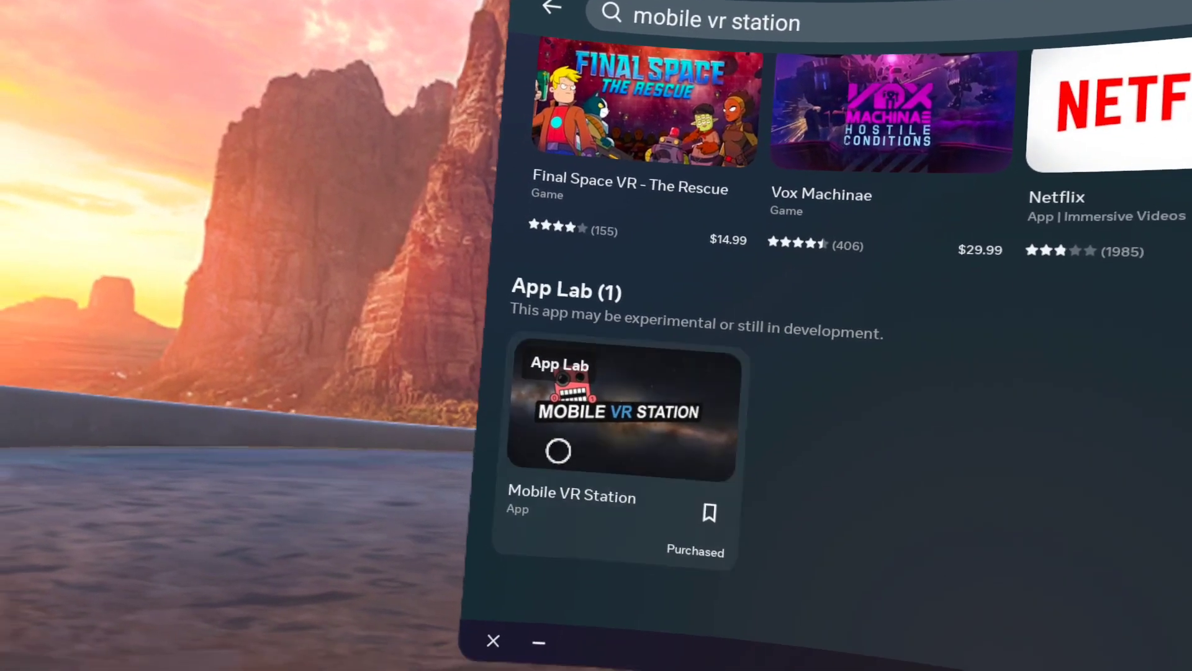
Step: Open the full store page of Mobile VR Station and acknowledge the App Lab notice
{"action": "left_click", "coordinate": [596, 428]}
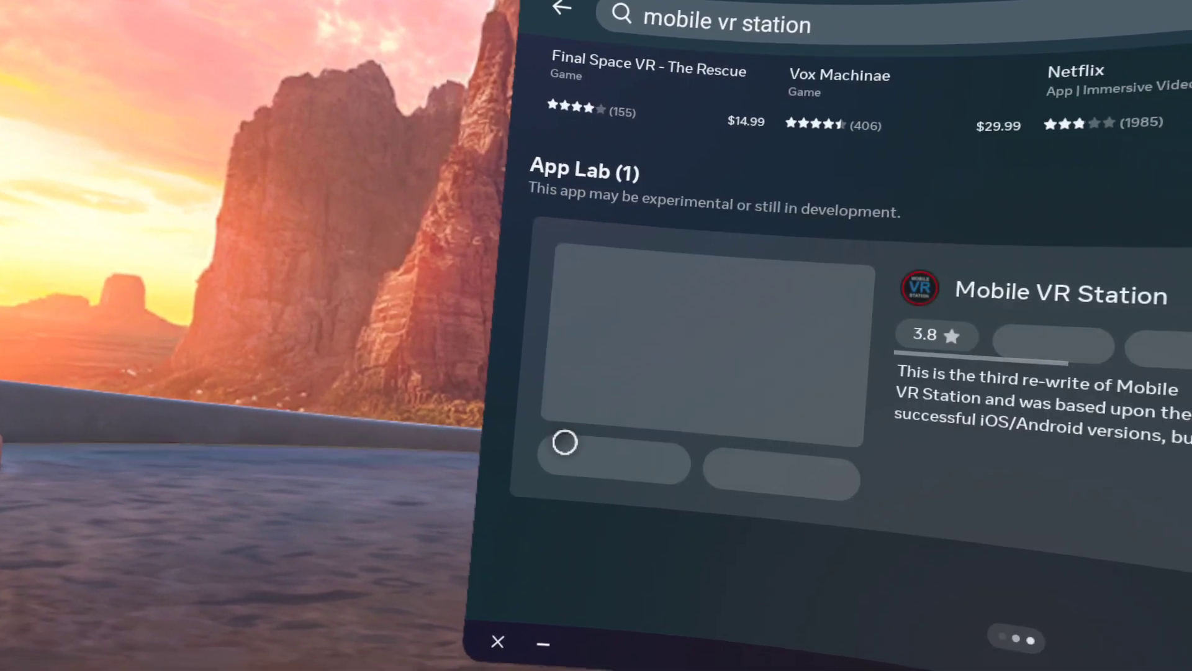
{"action": "left_click", "coordinate": [581, 458]}
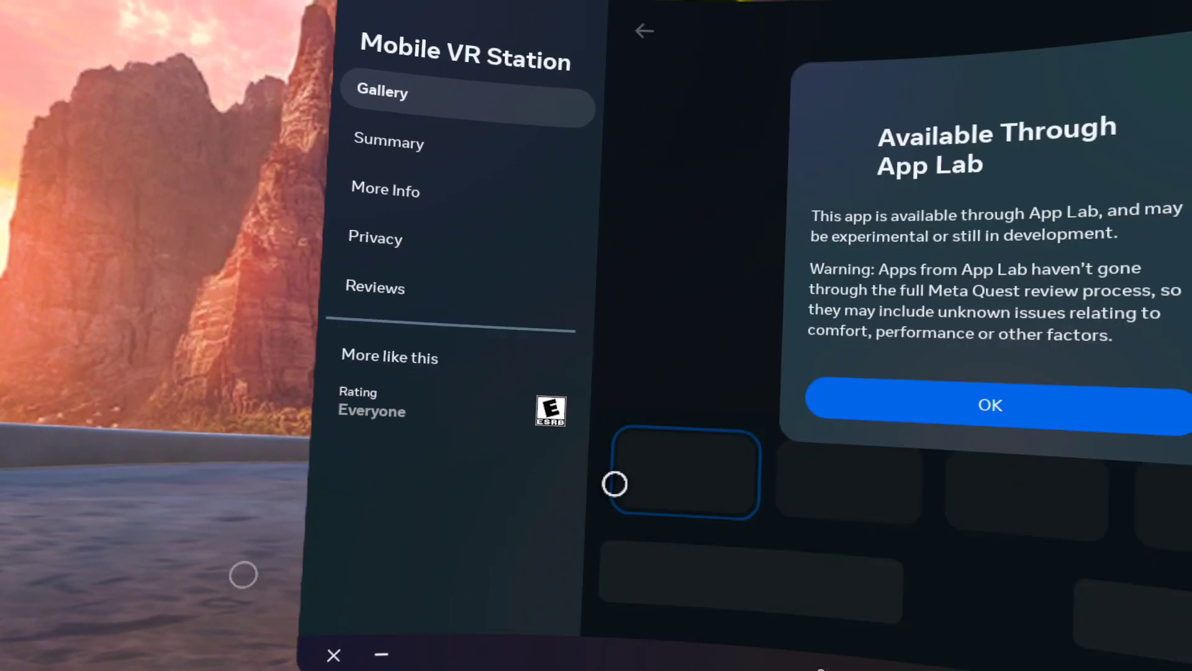
{"action": "left_click", "coordinate": [801, 386]}
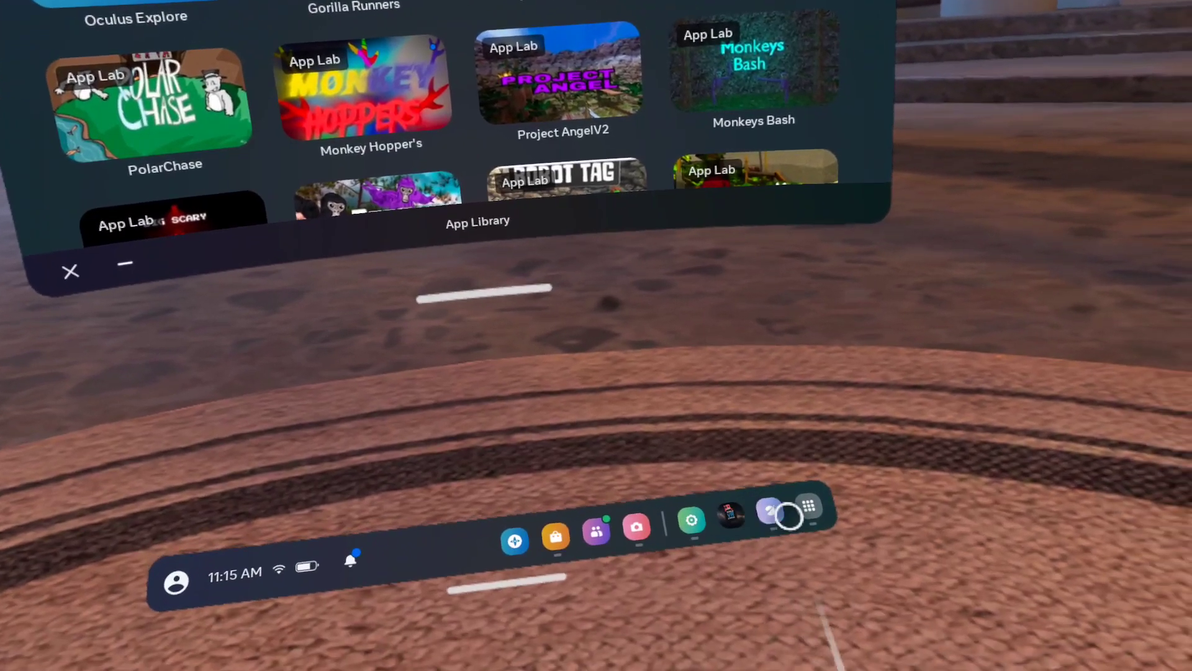
Step: Switch to Meta Quest Browser and search the web for "cx file explorer" in a new tab
{"action": "left_click", "coordinate": [772, 512]}
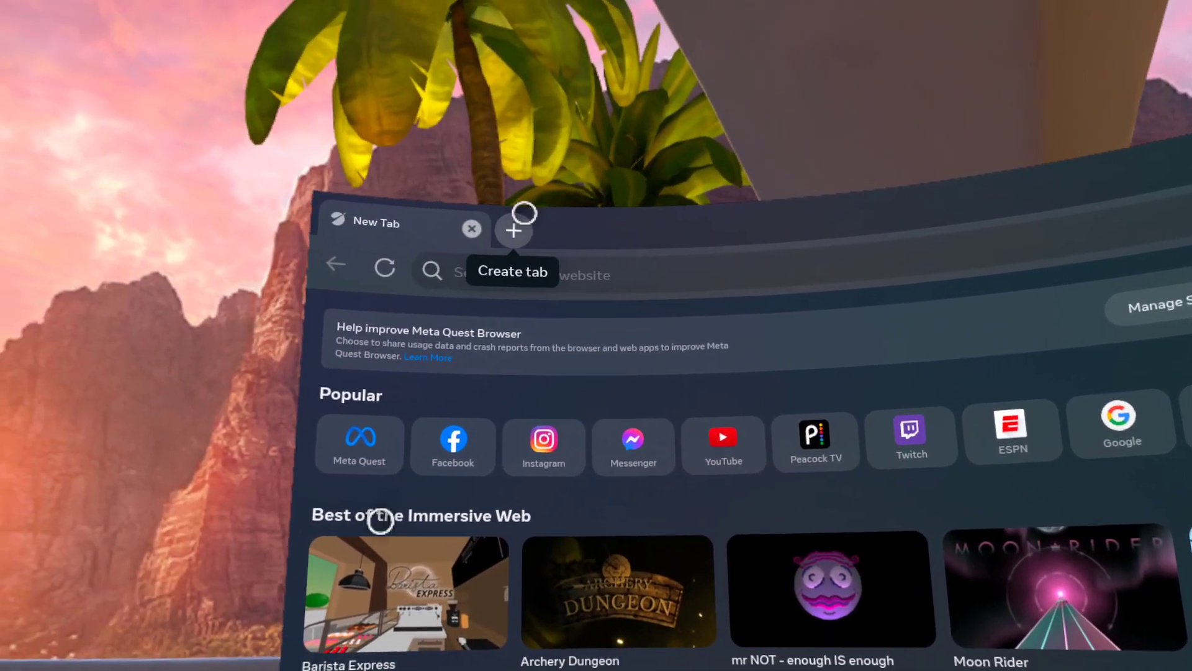
{"action": "left_click", "coordinate": [513, 231]}
{"action": "left_click", "coordinate": [521, 240]}
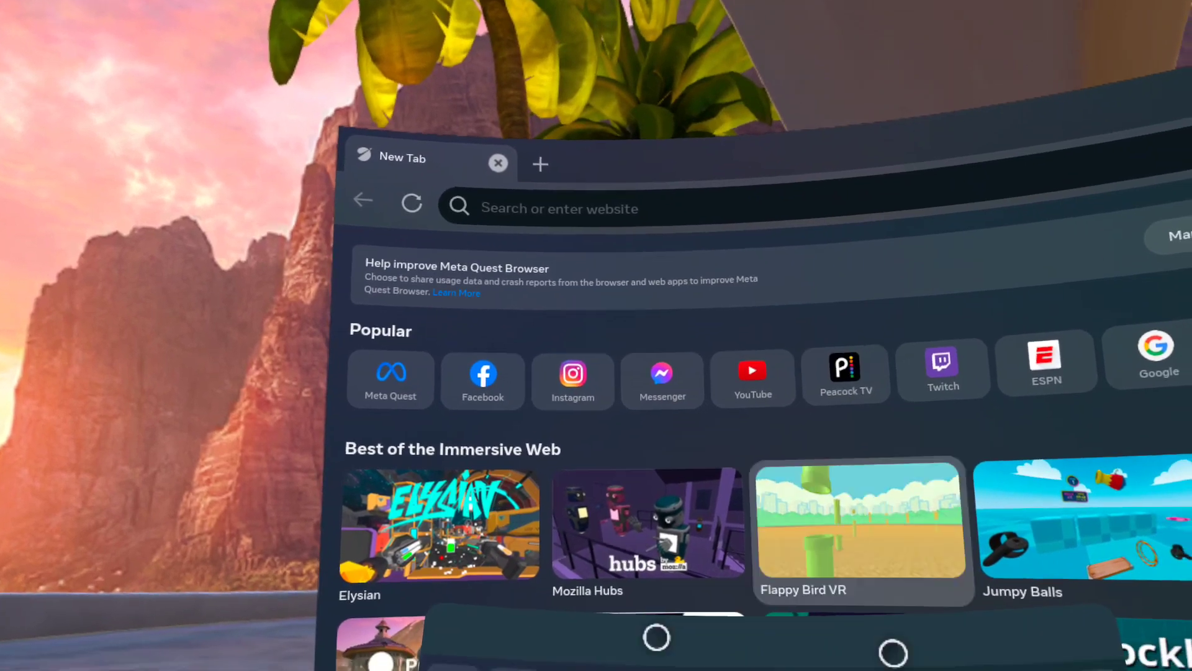
{"action": "left_click", "coordinate": [546, 209]}
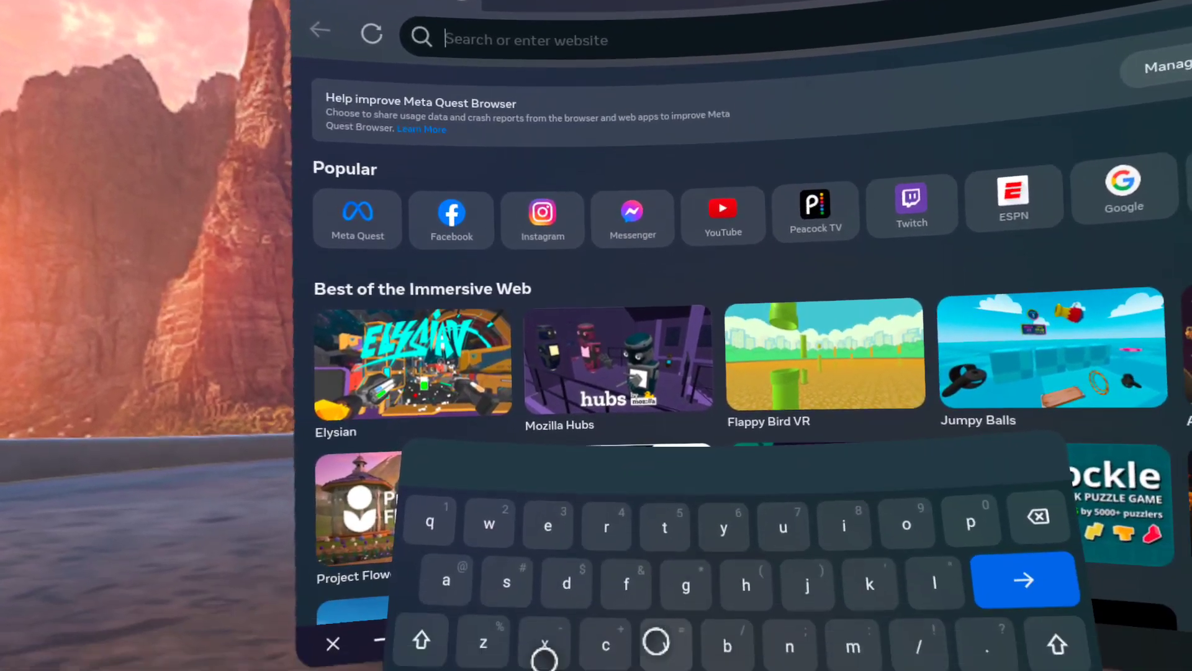
{"action": "type", "text": "cx+file+explorer&oq=cx+&sou"}
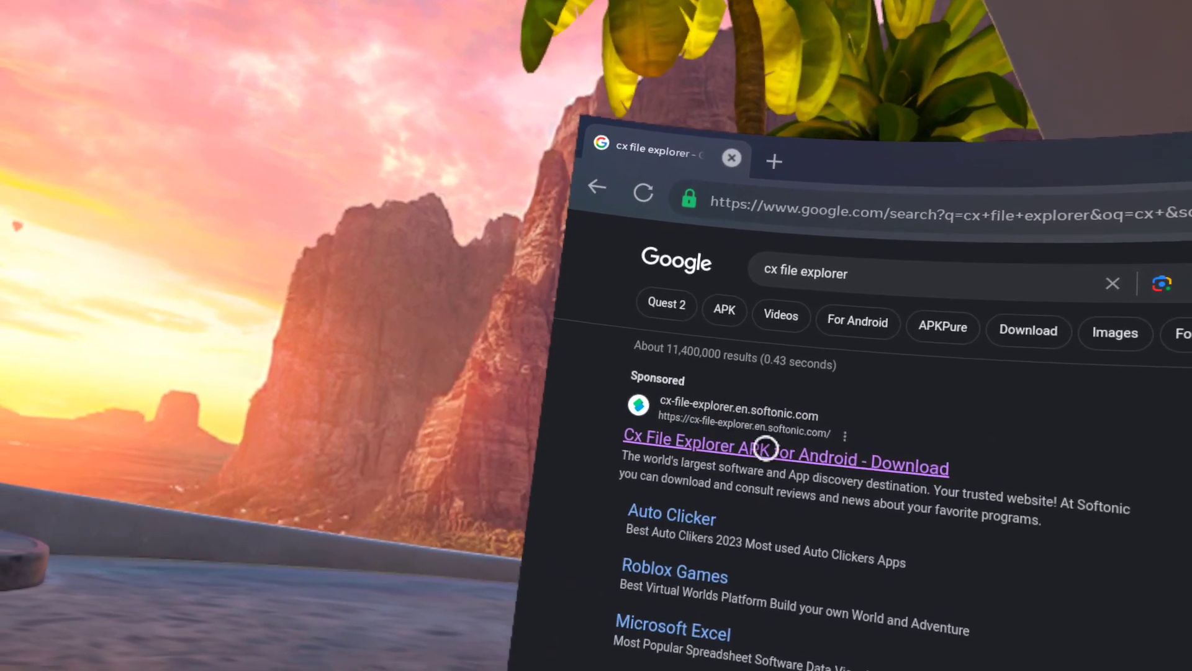
Step: Open Softonic's Cx File Explorer APK page, go through its free Android download, and close the tab
{"action": "left_click", "coordinate": [752, 438]}
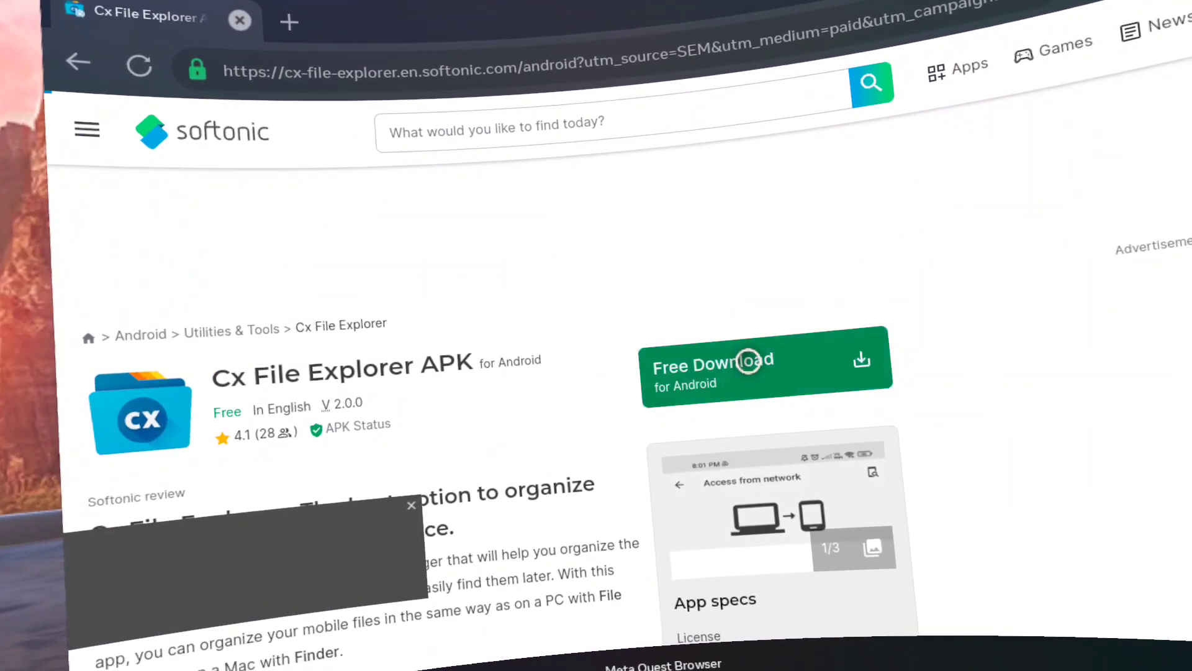
{"action": "left_click", "coordinate": [894, 382]}
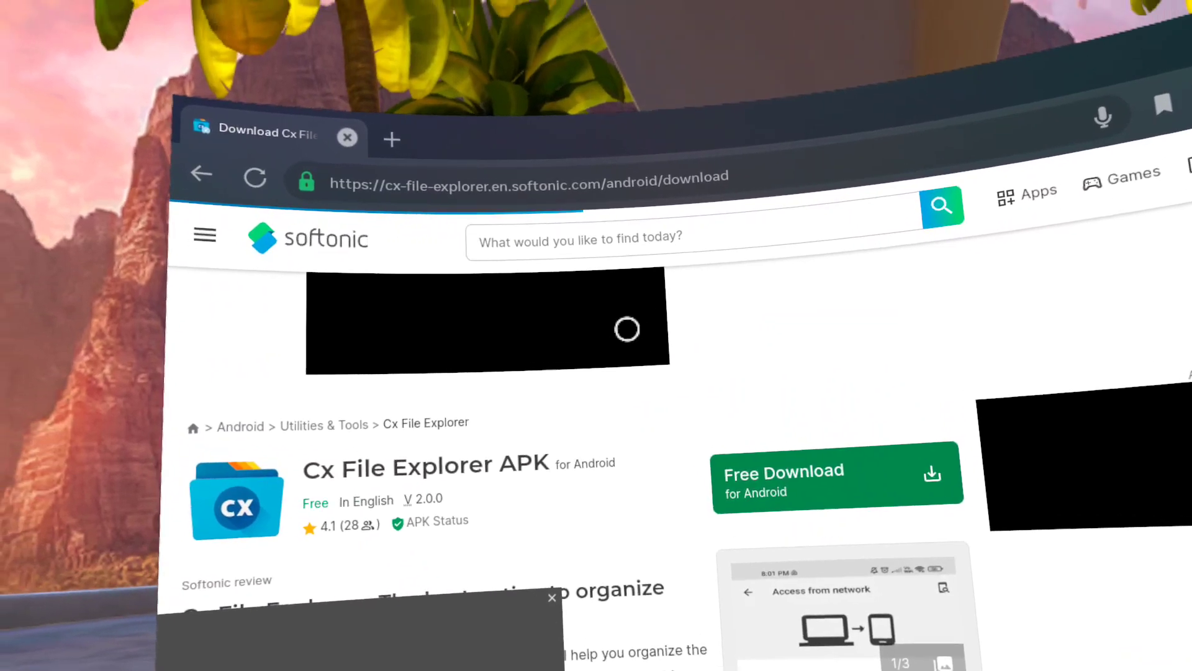
{"action": "scroll", "coordinate": [695, 309], "scroll_direction": "down", "scroll_amount": 3}
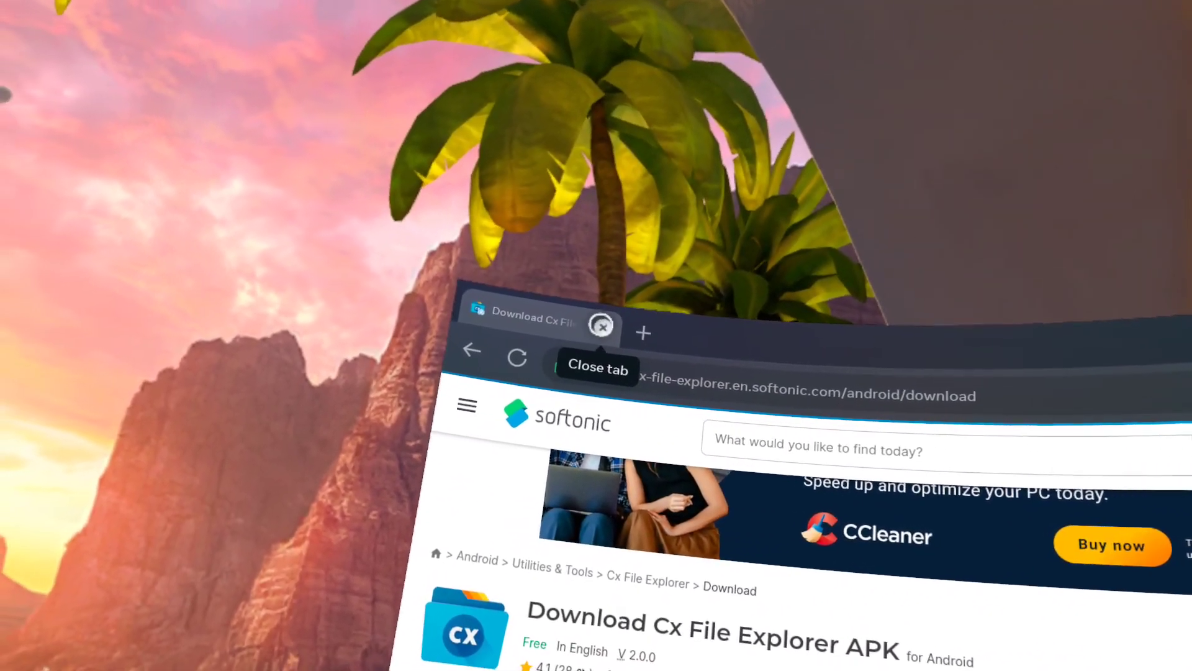
{"action": "left_click", "coordinate": [570, 335]}
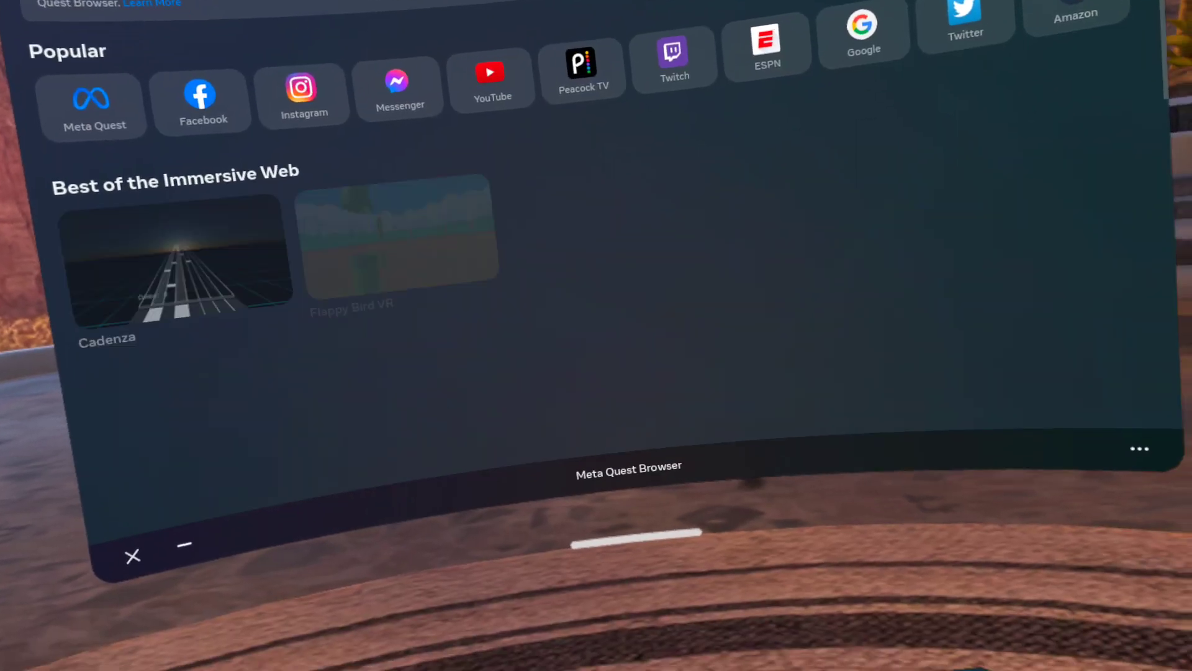
Step: Switch to Mobile VR Station, request Scoped Storage access, and open the com-cxinventor APK from the Download folder
{"action": "left_click", "coordinate": [944, 627]}
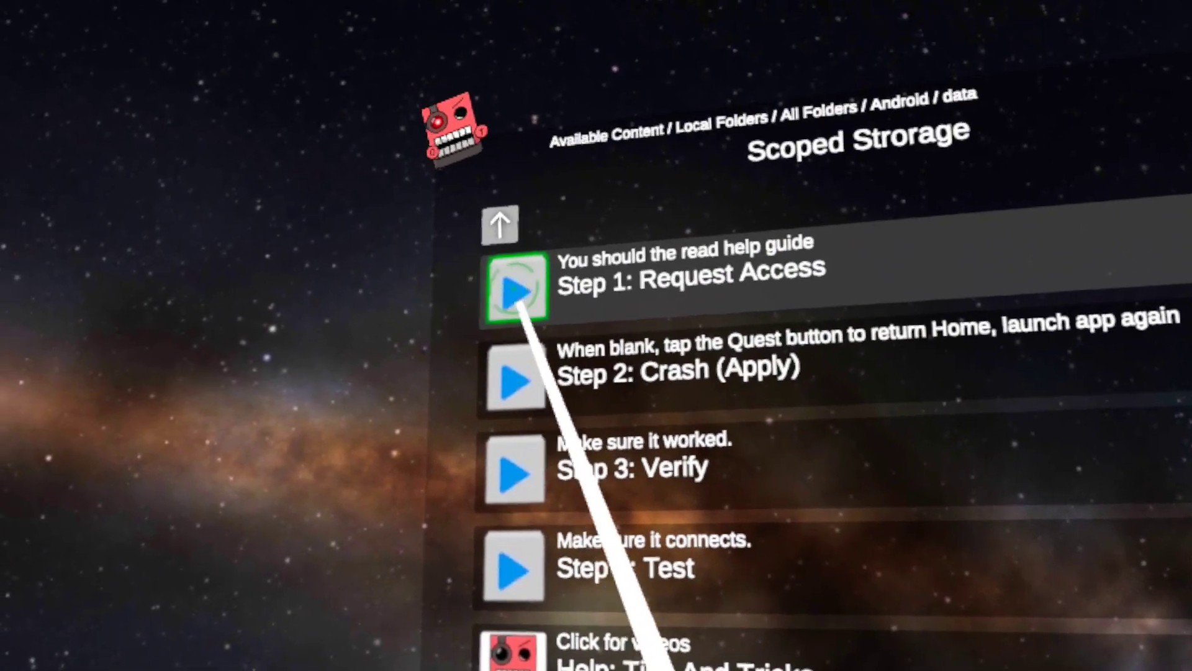
{"action": "left_click", "coordinate": [516, 290]}
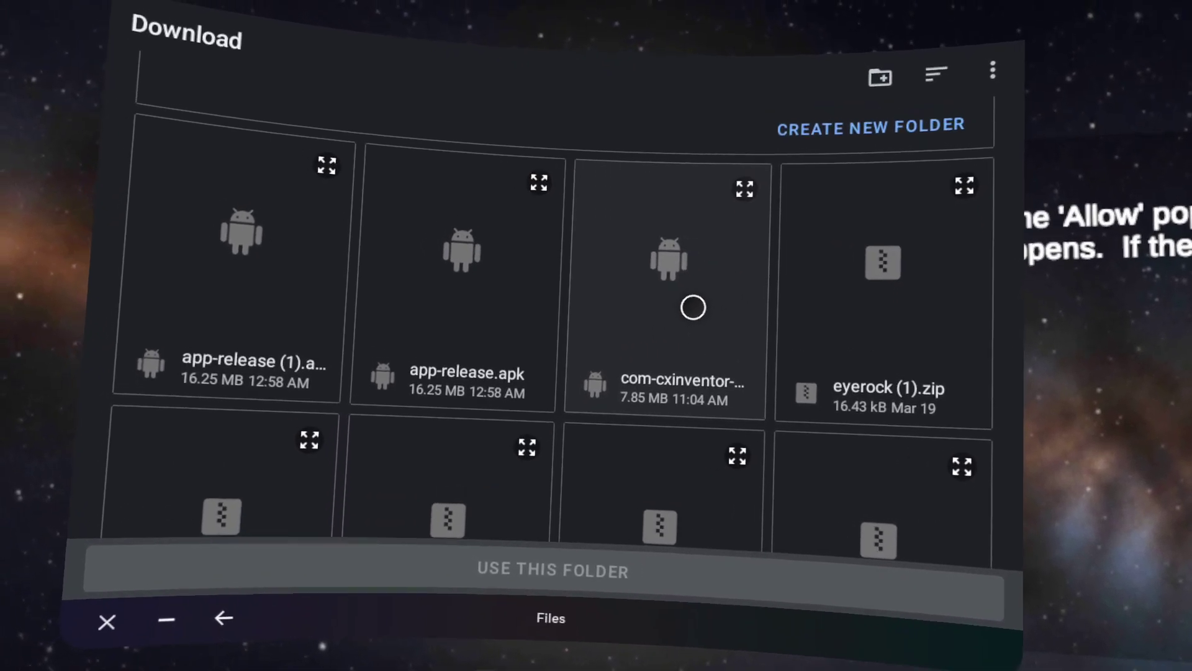
{"action": "left_click", "coordinate": [733, 280]}
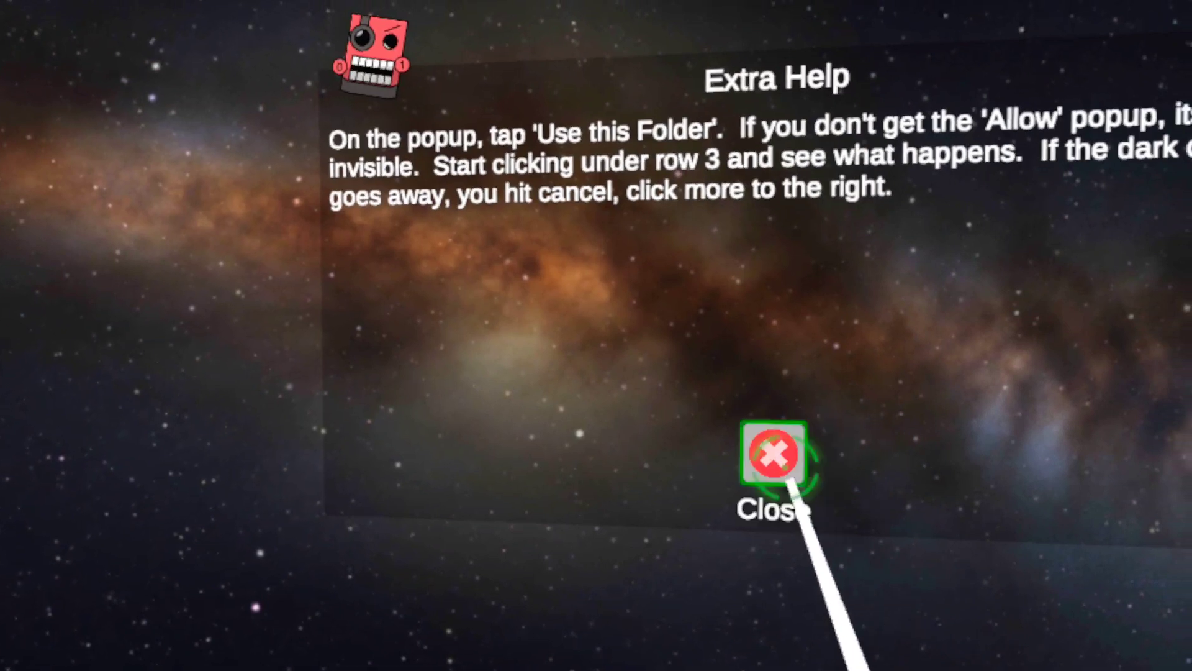
Step: Close the Extra Help message and run Step 1: Request Access again
{"action": "left_click", "coordinate": [774, 453]}
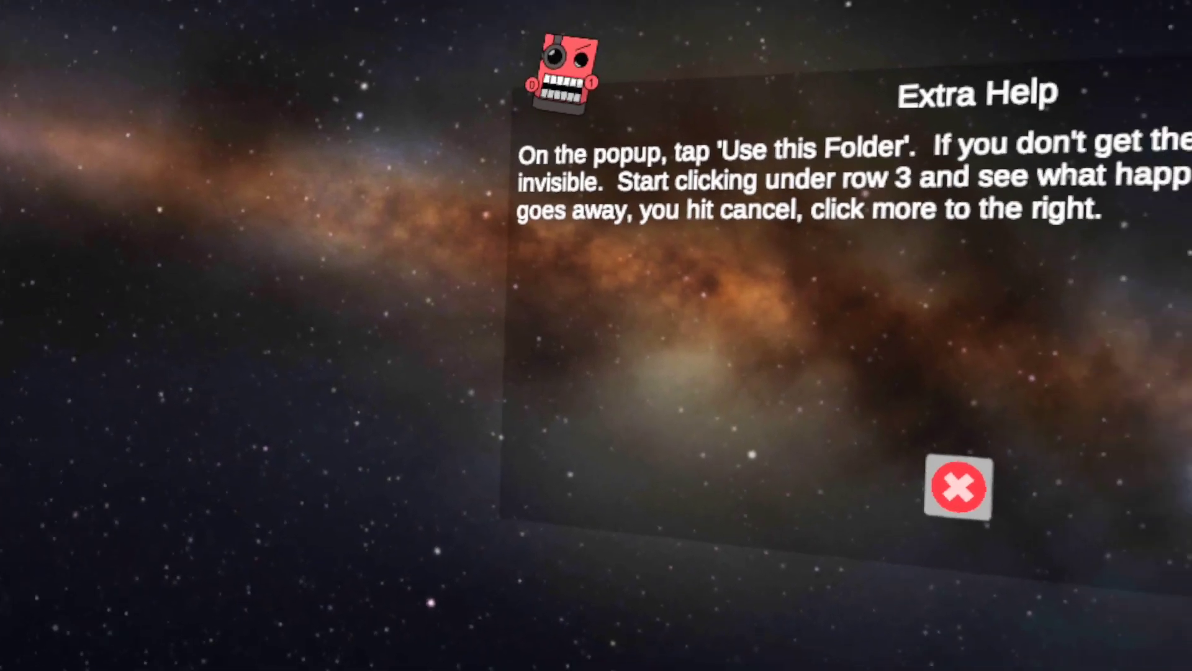
{"action": "left_click", "coordinate": [749, 437]}
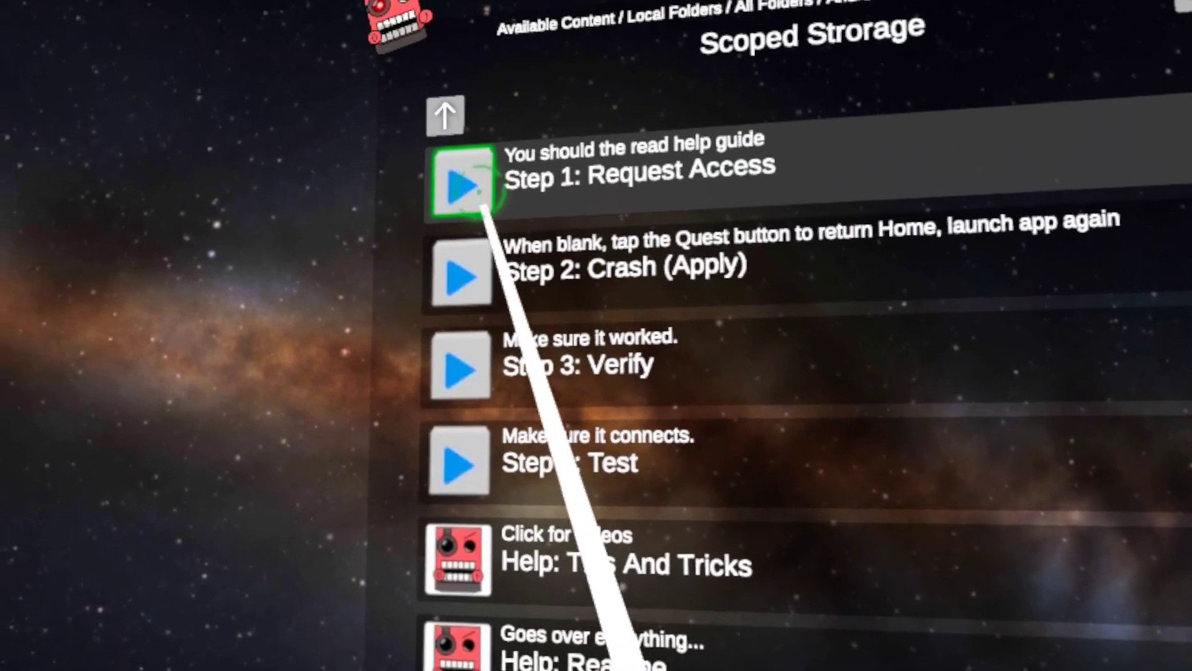
{"action": "left_click", "coordinate": [463, 181]}
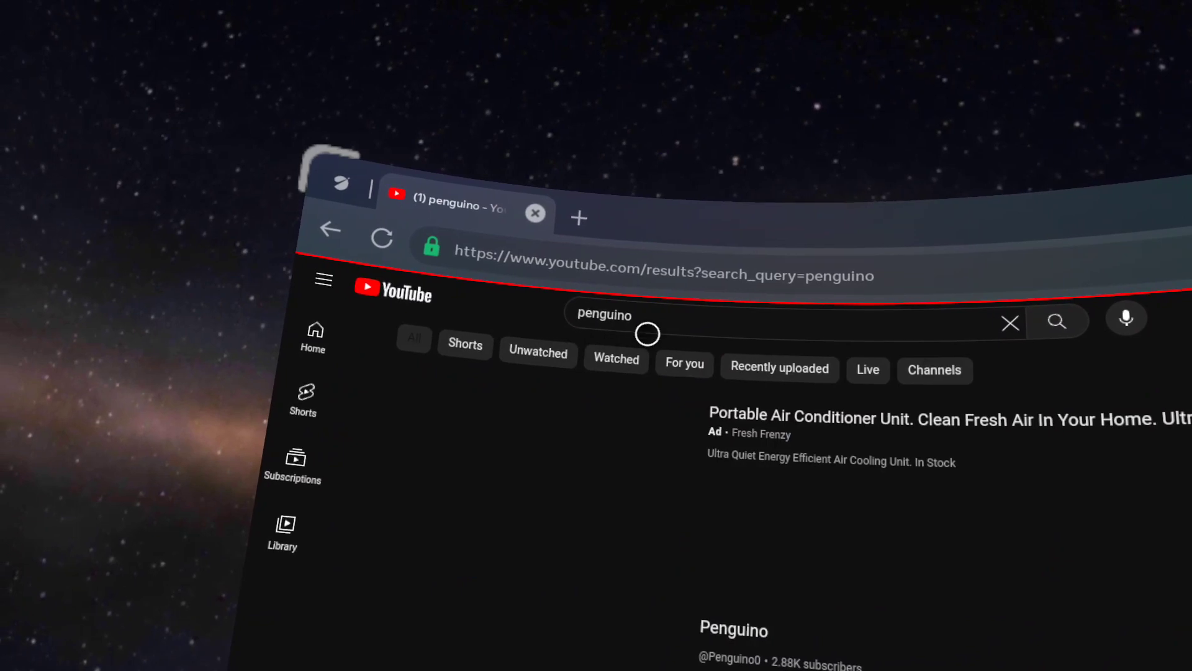
Step: Open the video "THIS GAME GIVES YOU FREE MODS!! (Lucy tag)" from the penguino YouTube results and go to the details below it
{"action": "scroll", "coordinate": [676, 439], "scroll_direction": "down", "scroll_amount": 10}
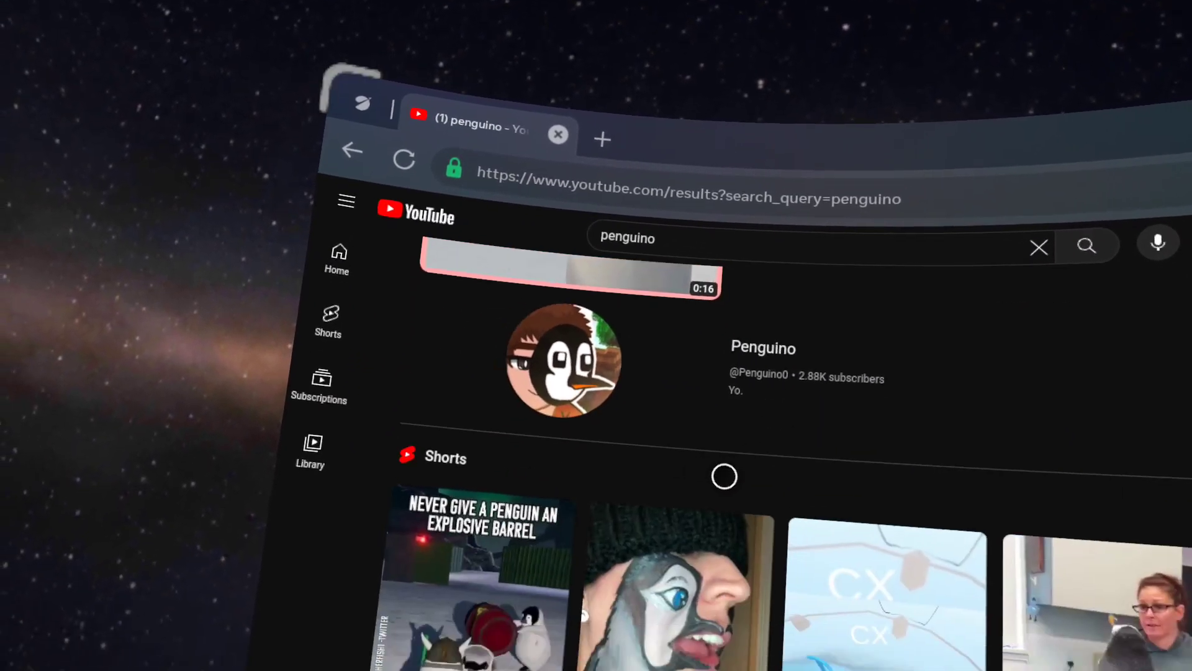
{"action": "scroll", "coordinate": [687, 391], "scroll_direction": "down", "scroll_amount": 3}
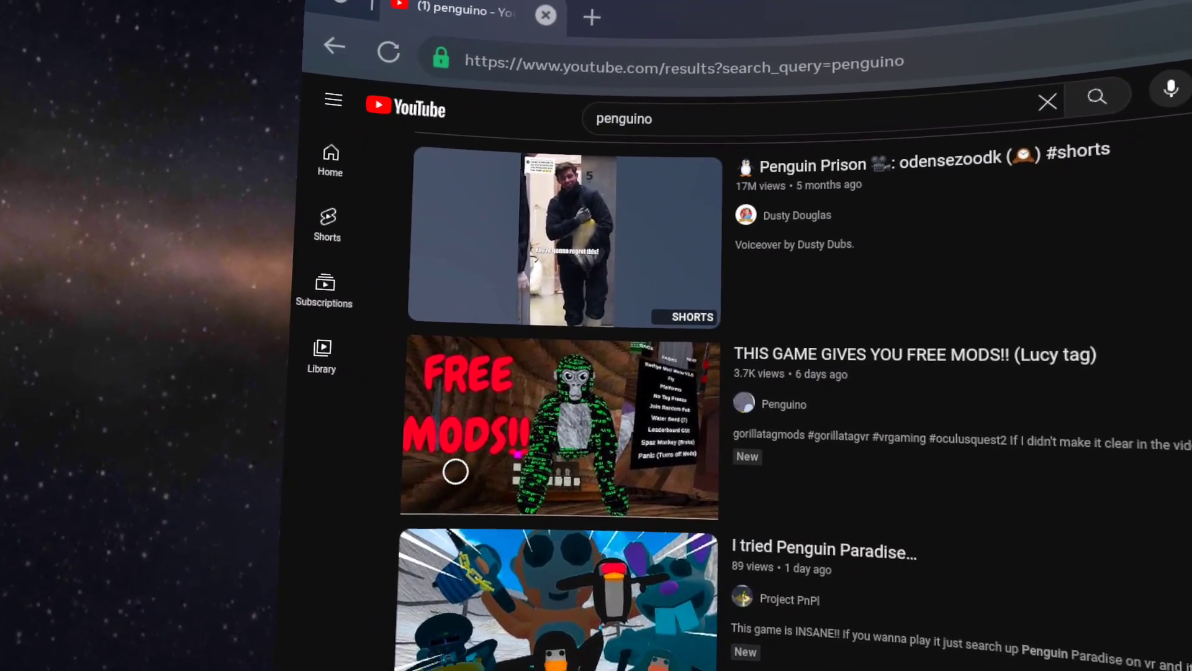
{"action": "mouse_move", "coordinate": [503, 410]}
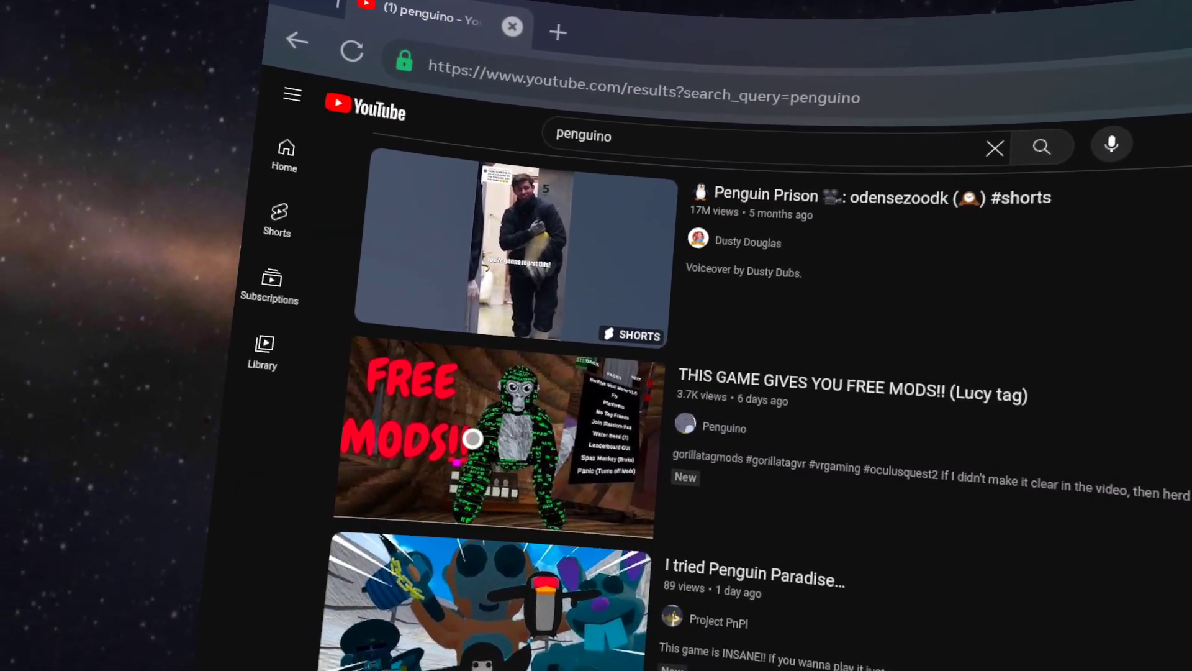
{"action": "left_click", "coordinate": [473, 438]}
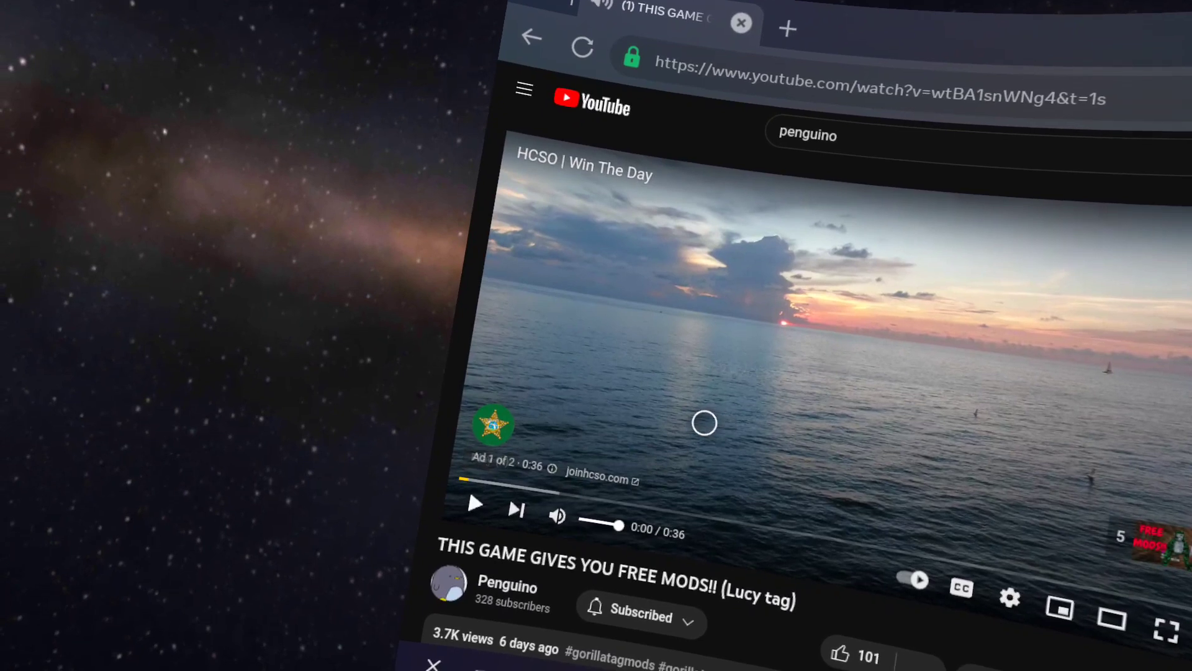
{"action": "scroll", "coordinate": [705, 420], "scroll_direction": "down", "scroll_amount": 8}
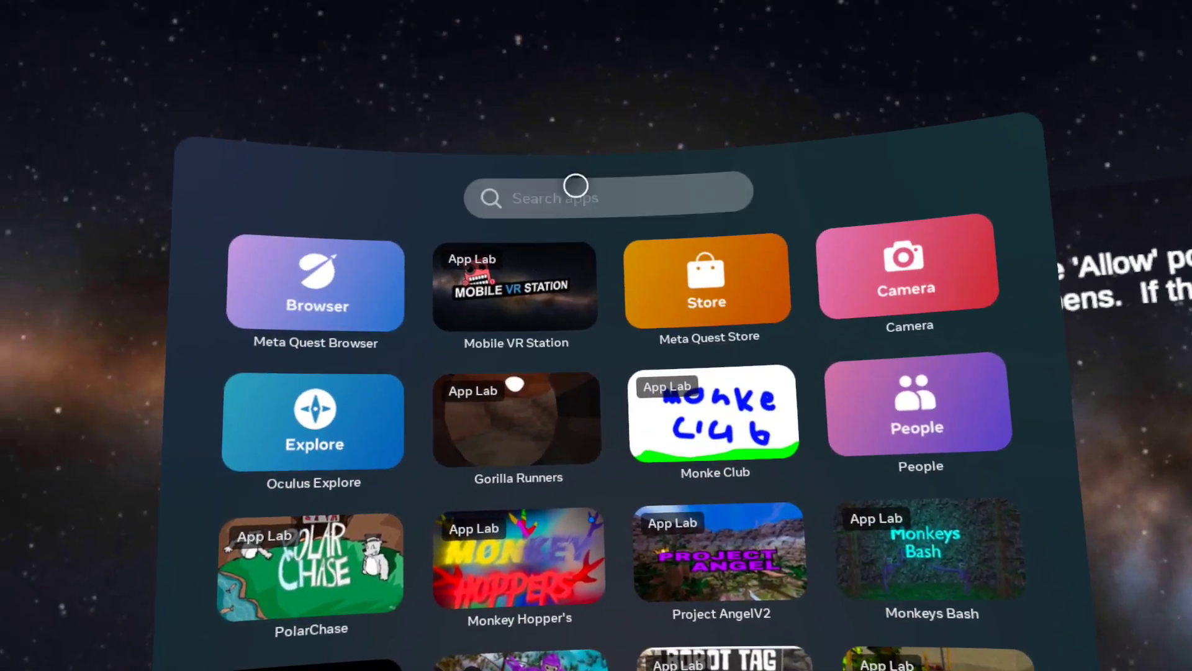
Step: Filter the app library to Unknown Sources and launch Cx File Explorer
{"action": "left_click", "coordinate": [575, 188]}
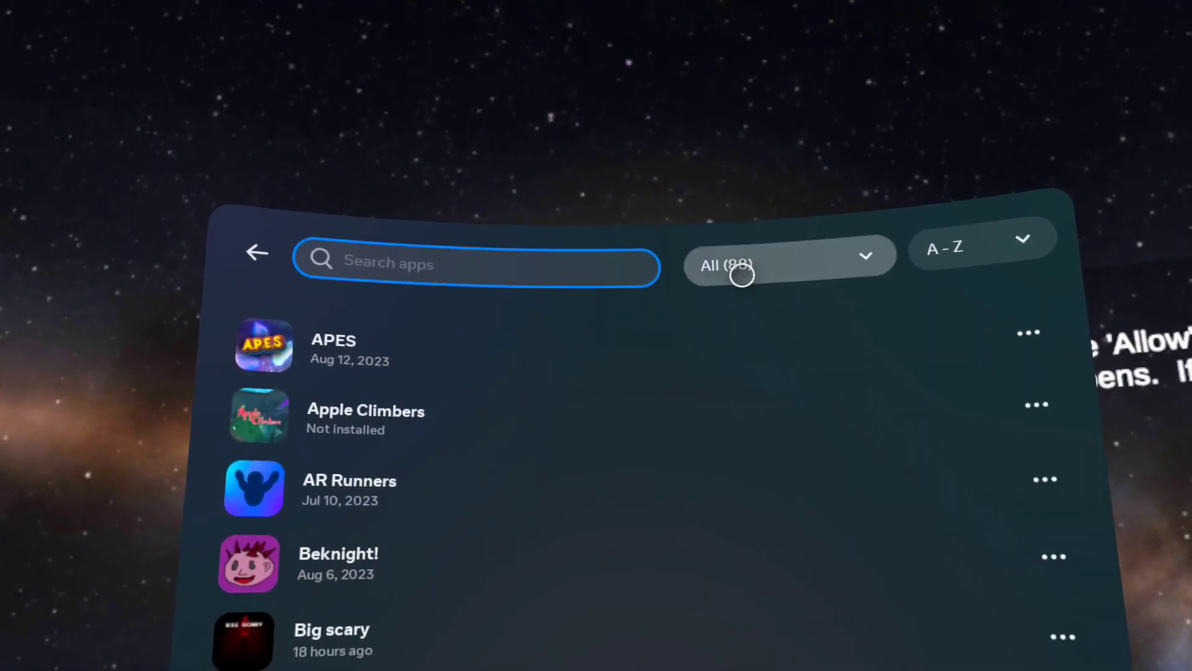
{"action": "left_click", "coordinate": [739, 245]}
{"action": "left_click", "coordinate": [779, 655]}
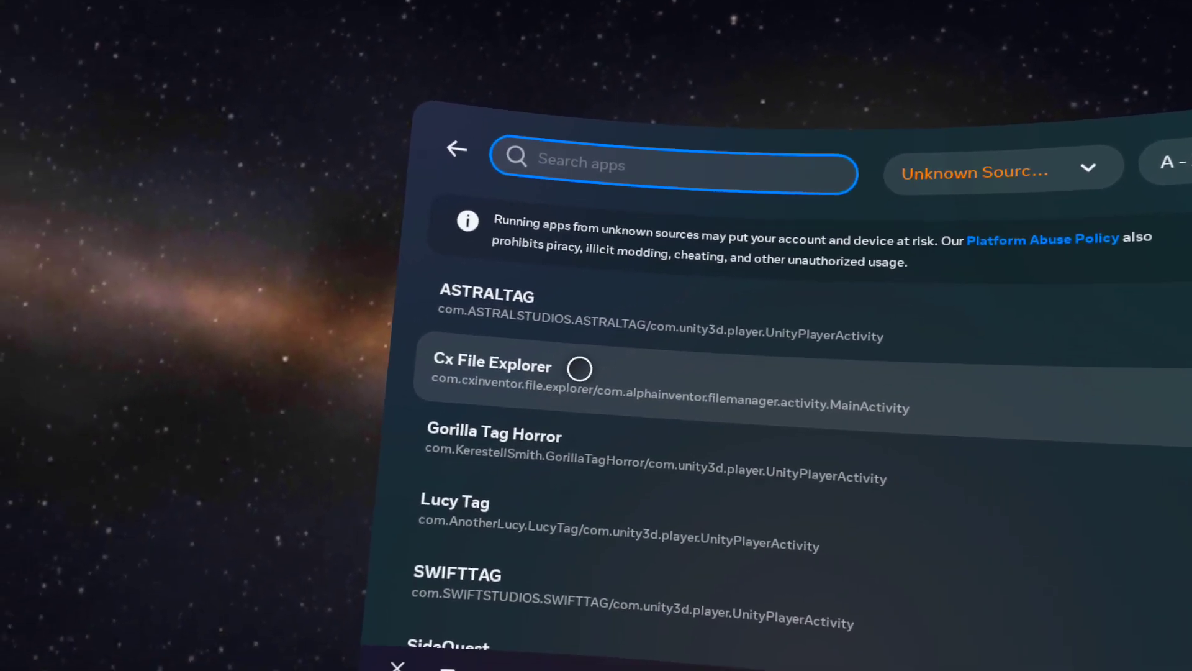
{"action": "left_click", "coordinate": [649, 361]}
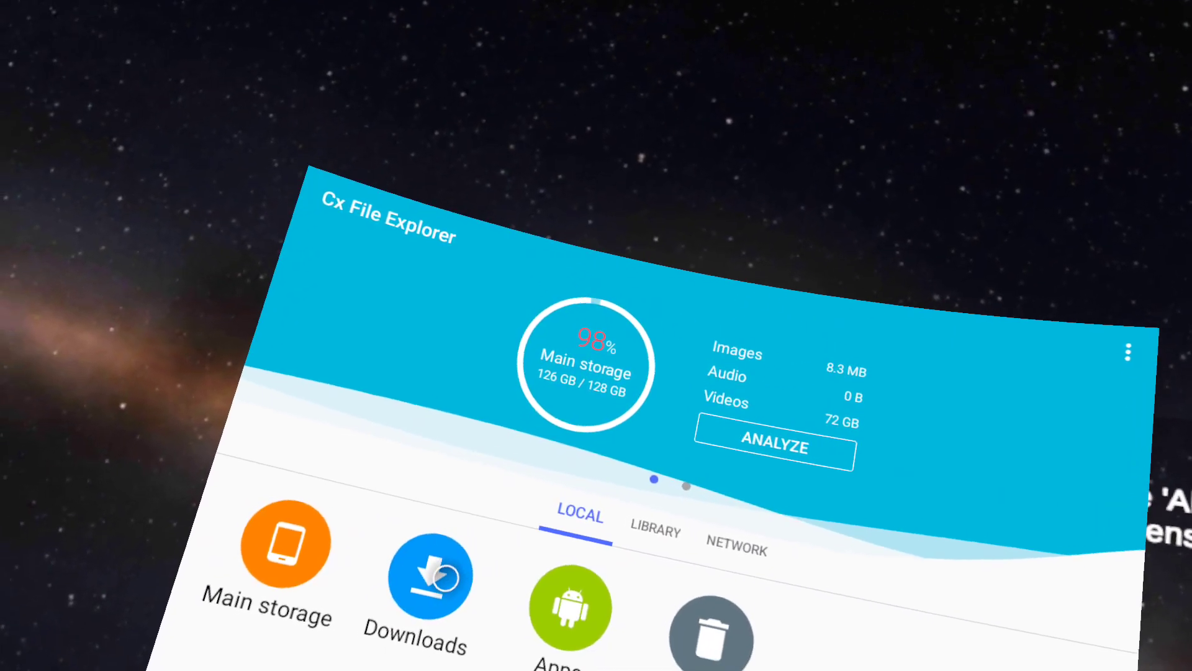
Step: Try to update Lucy Tag by installing LUCY TAG TESTING.apk from the Downloads folder
{"action": "left_click", "coordinate": [403, 590]}
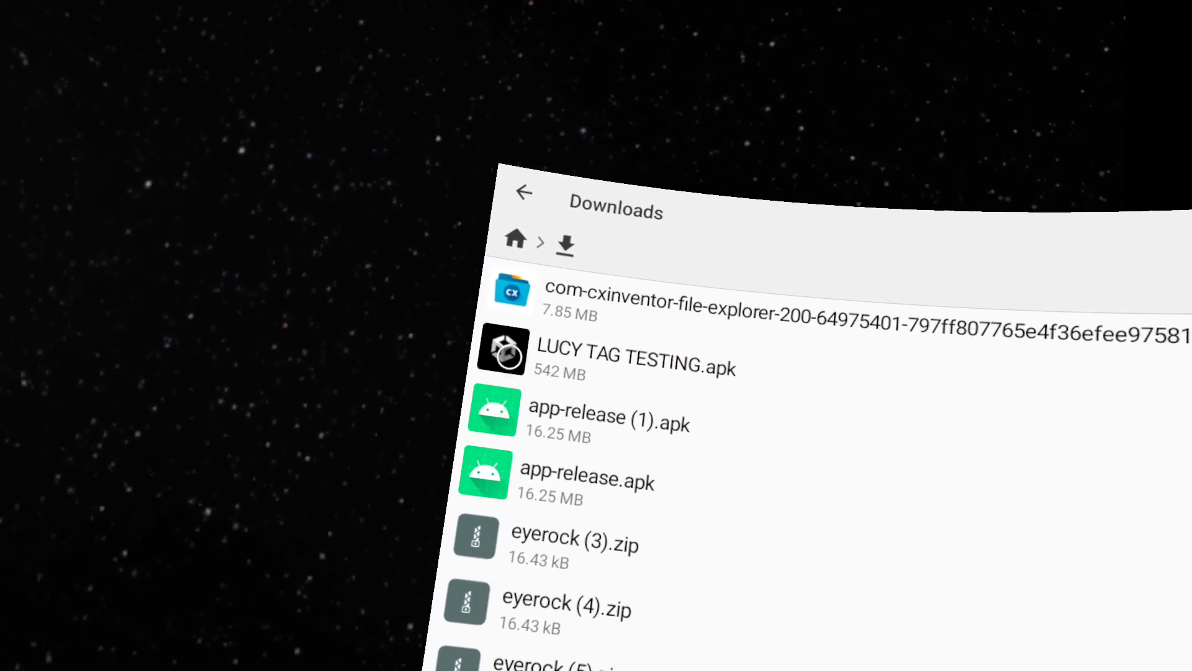
{"action": "left_click", "coordinate": [509, 355]}
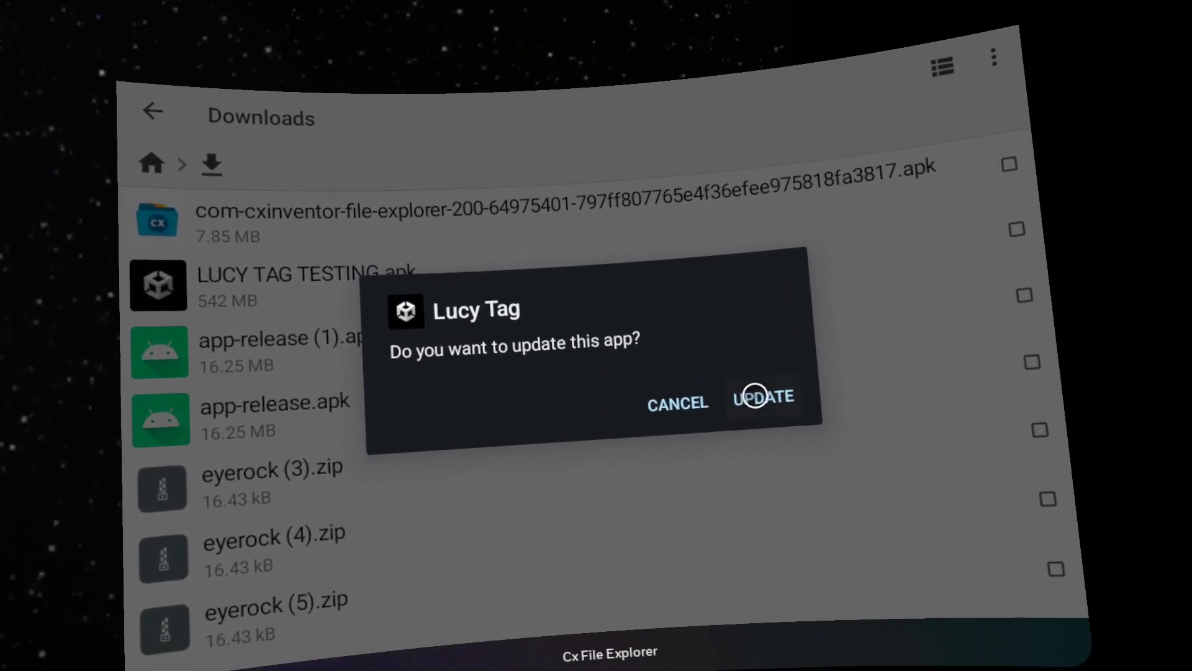
{"action": "left_click", "coordinate": [788, 420]}
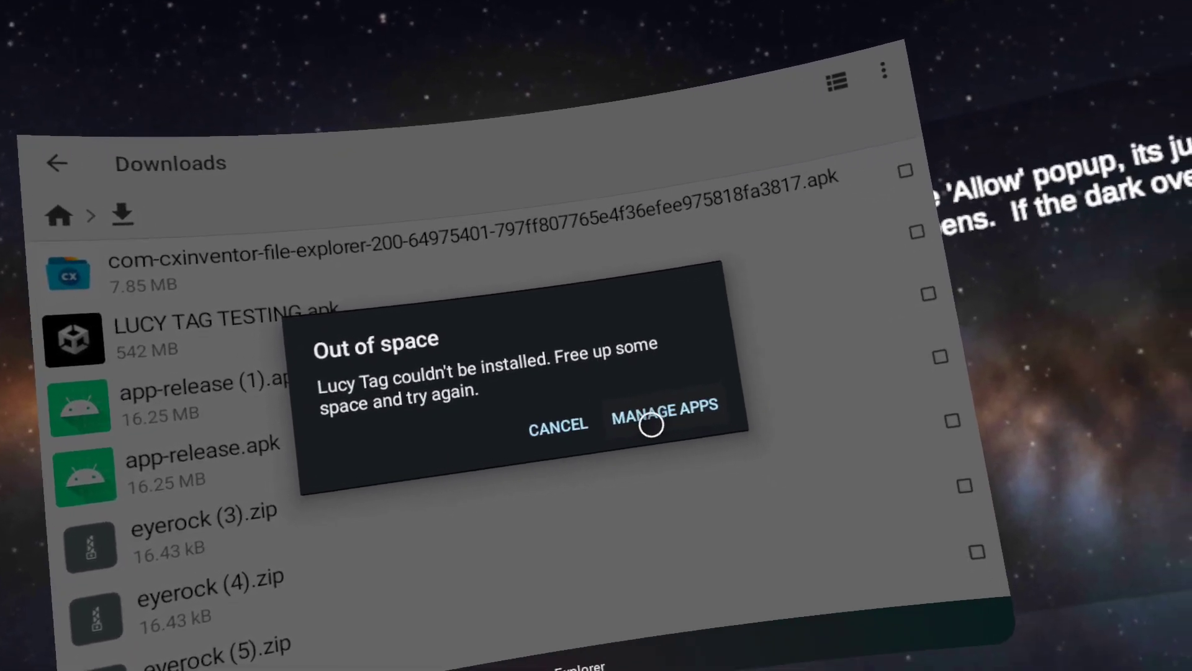
Step: Open the list of all apps for managing storage, and return through Downloads to the file explorer's home screen
{"action": "left_click", "coordinate": [740, 448]}
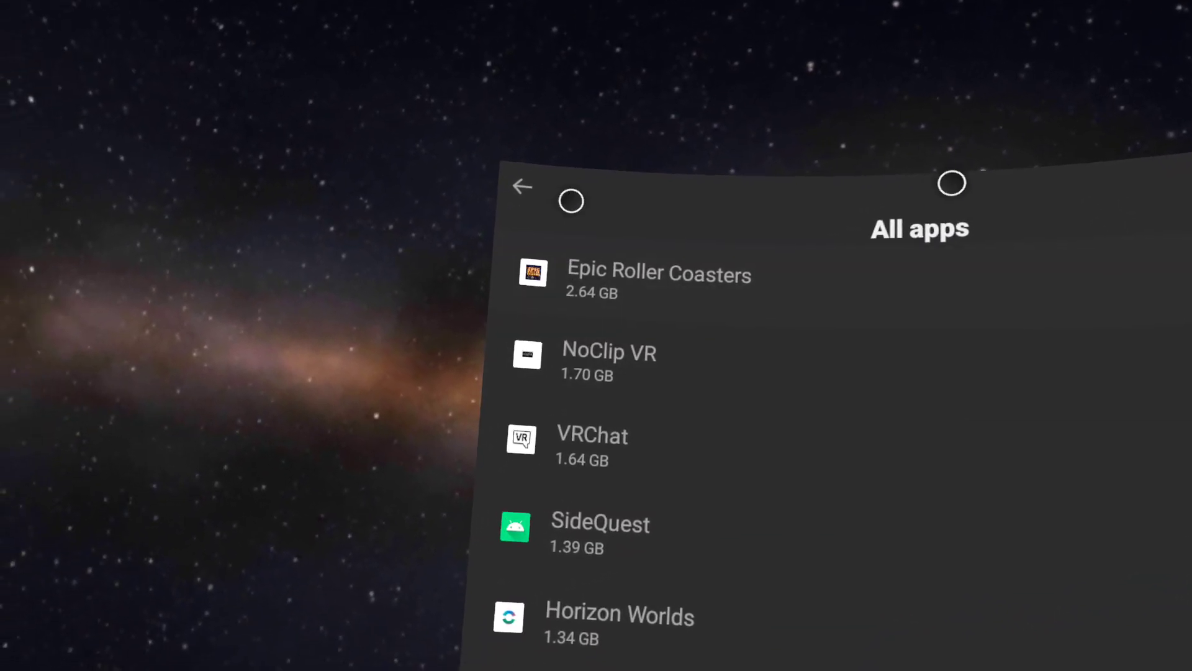
{"action": "left_click", "coordinate": [527, 193]}
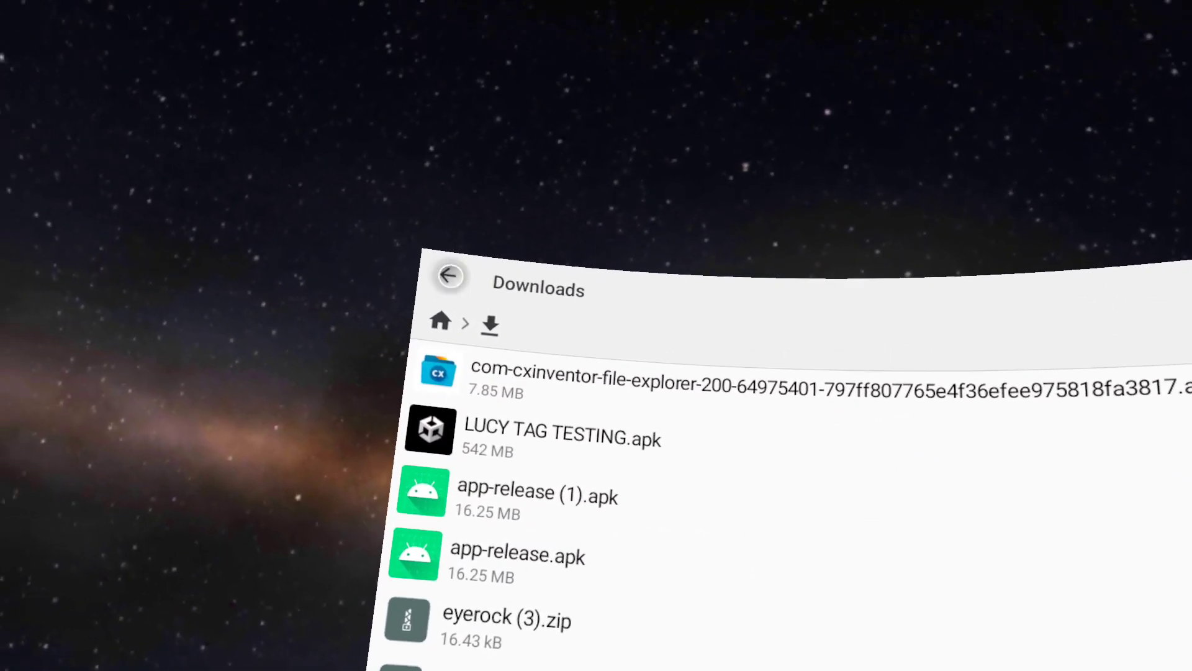
{"action": "left_click", "coordinate": [447, 274]}
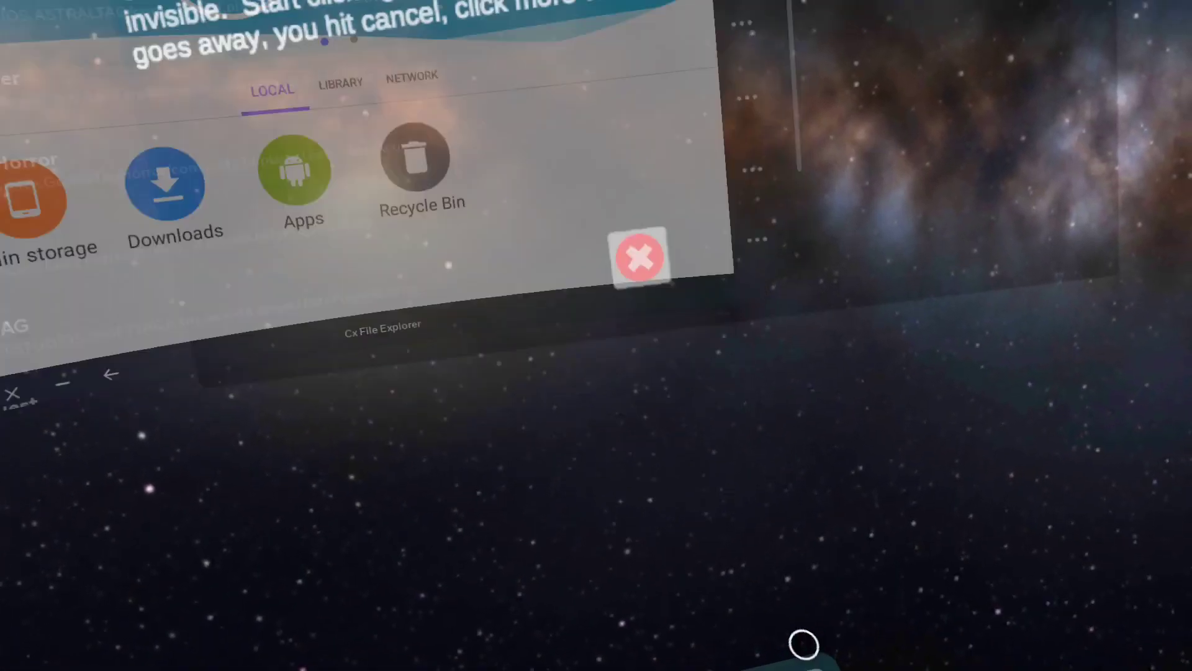
Step: Switch to the app library and launch Lucy Tag from the Unknown Sources list
{"action": "left_click", "coordinate": [803, 644]}
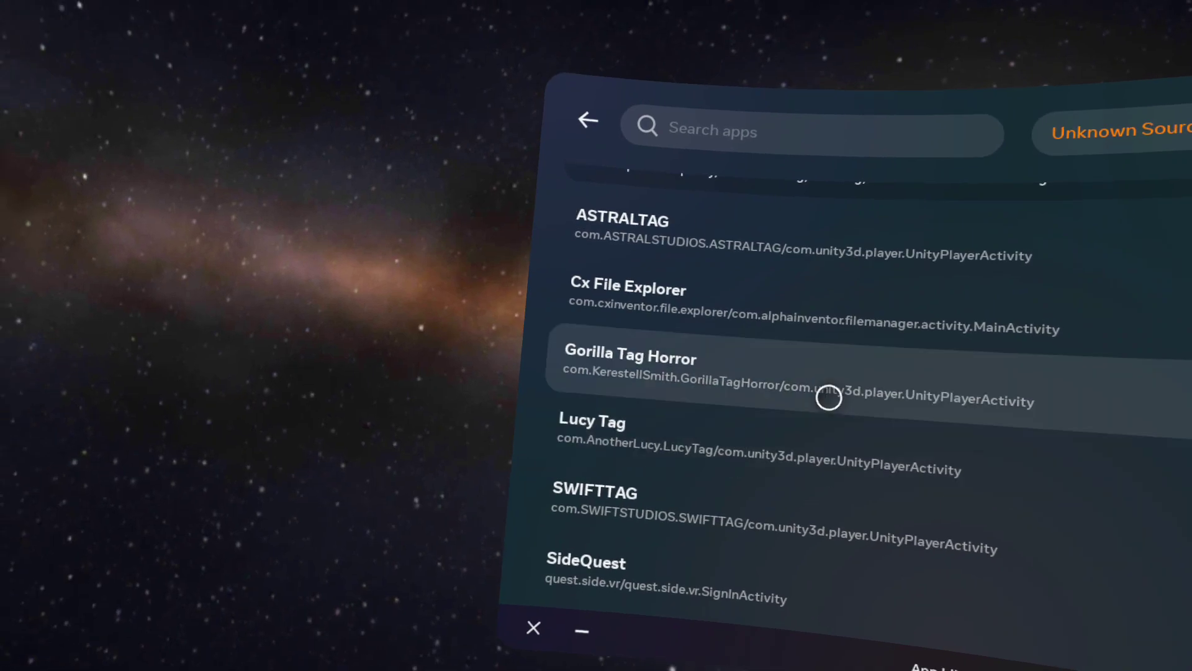
{"action": "left_click", "coordinate": [638, 436]}
{"action": "left_click", "coordinate": [900, 568]}
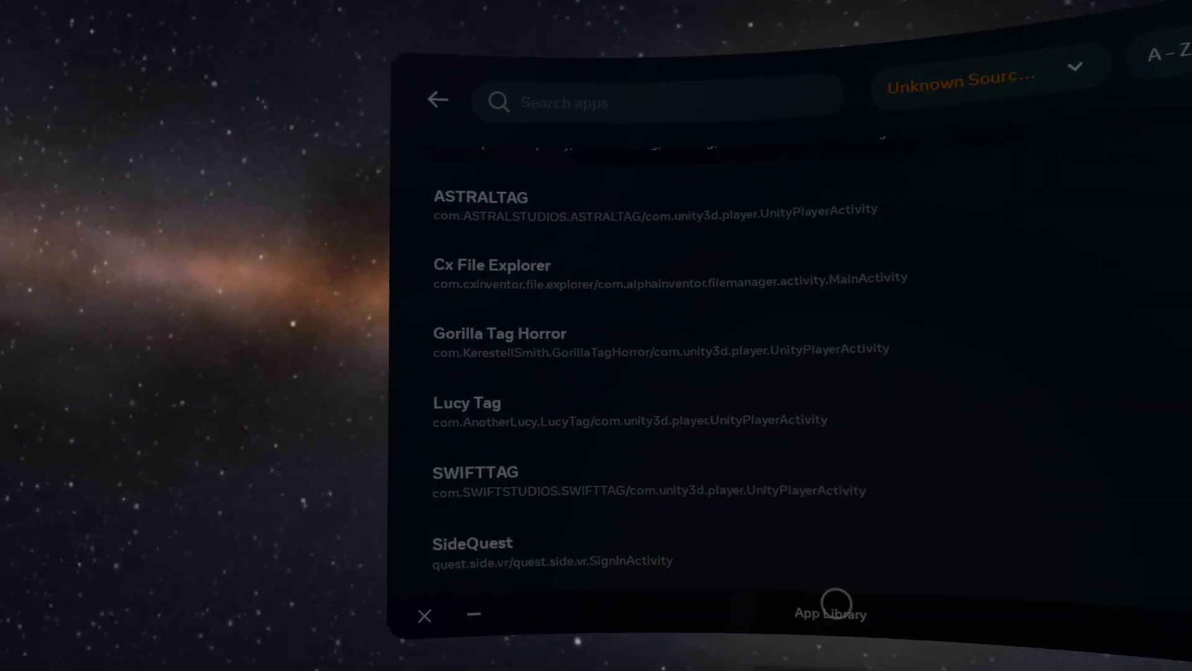